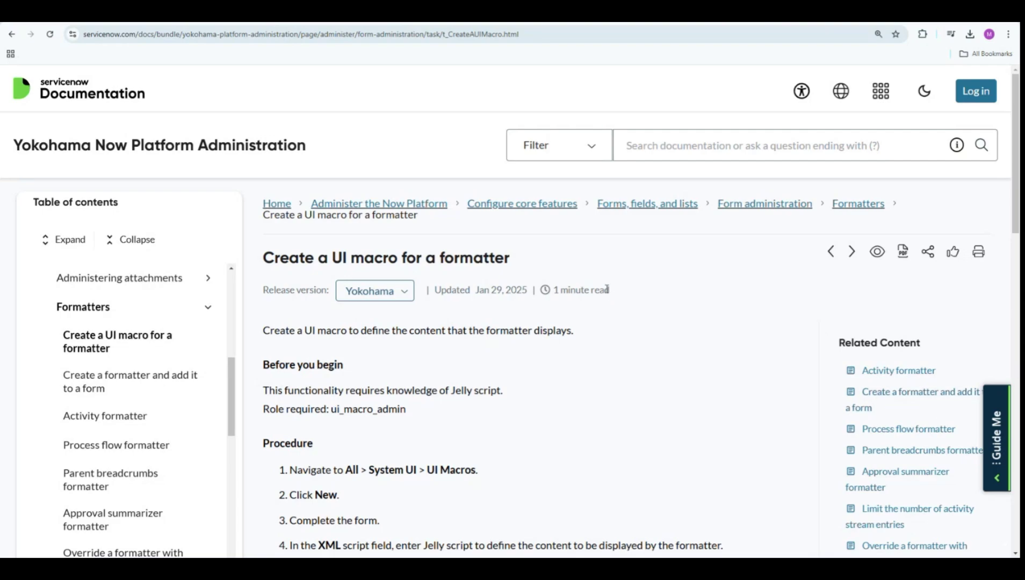
Scroll through the documentation page and select its use-case heading text.
{"action": "scroll", "coordinate": [607, 290], "scroll_direction": "down", "scroll_amount": 1}
{"action": "scroll", "coordinate": [607, 289], "scroll_direction": "down", "scroll_amount": 6}
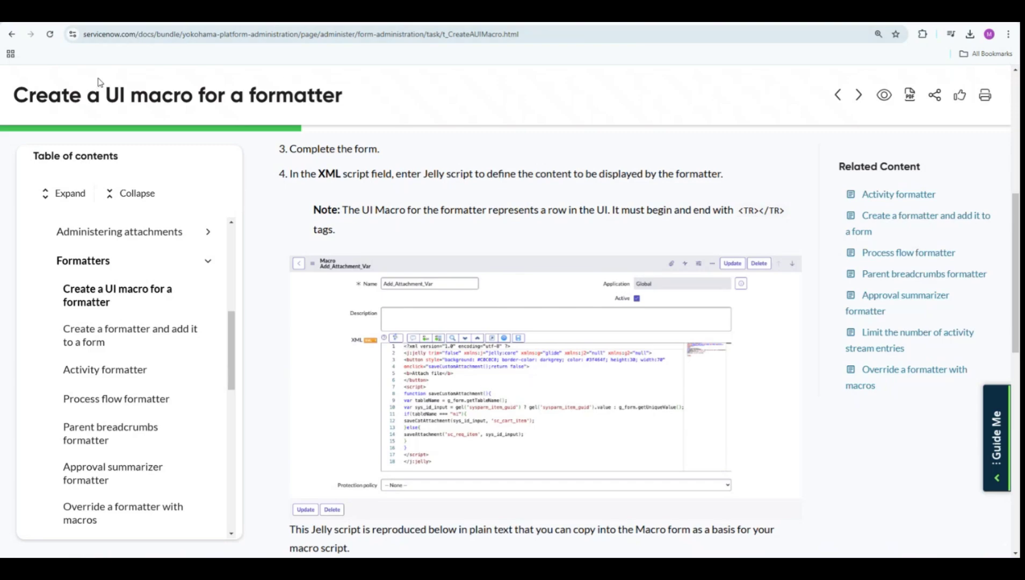
{"action": "scroll", "coordinate": [332, 232], "scroll_direction": "up", "scroll_amount": 1}
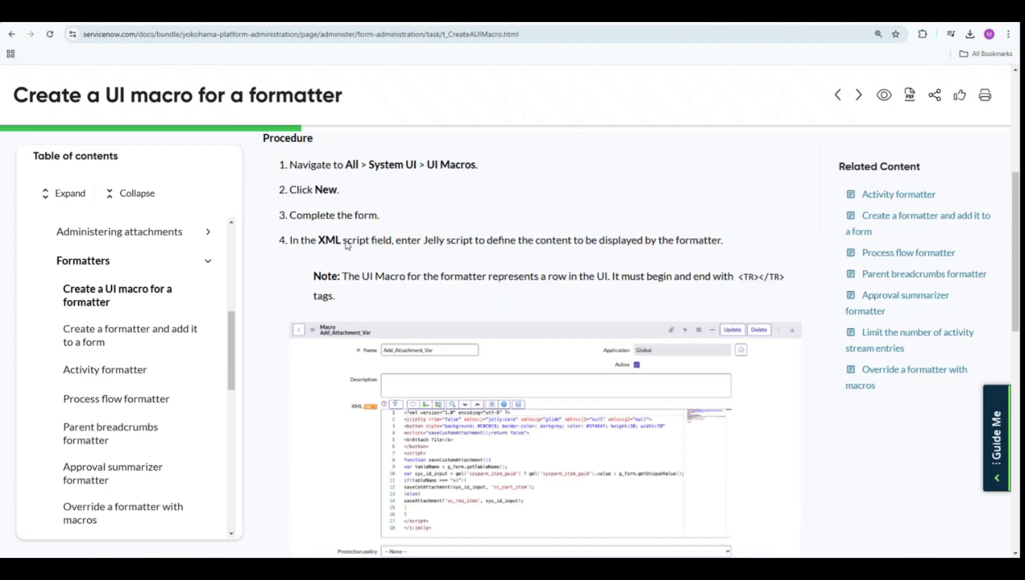
{"action": "scroll", "coordinate": [347, 246], "scroll_direction": "up", "scroll_amount": 5}
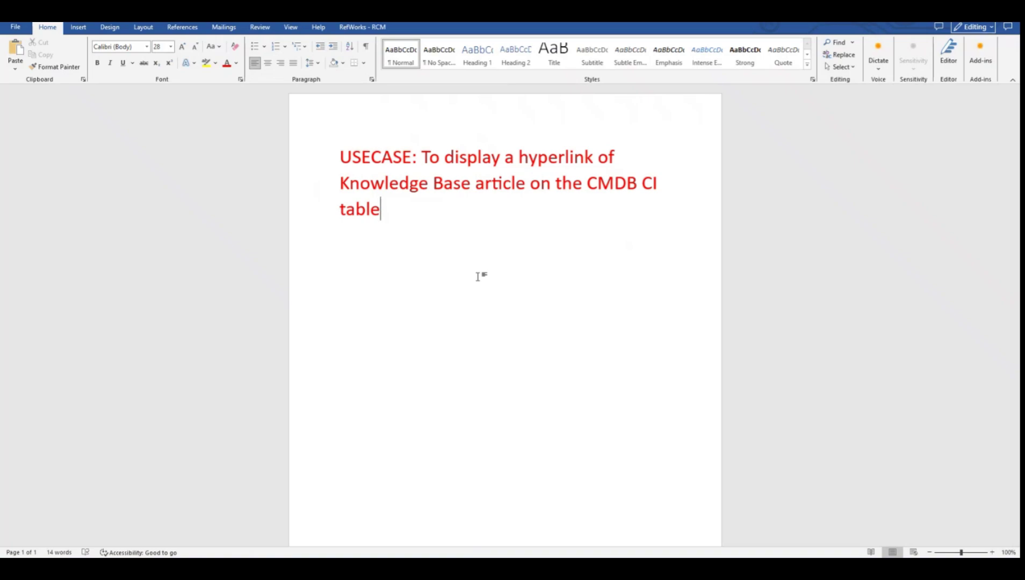
{"action": "left_click_drag", "start_coordinate": [509, 220], "coordinate": [338, 152]}
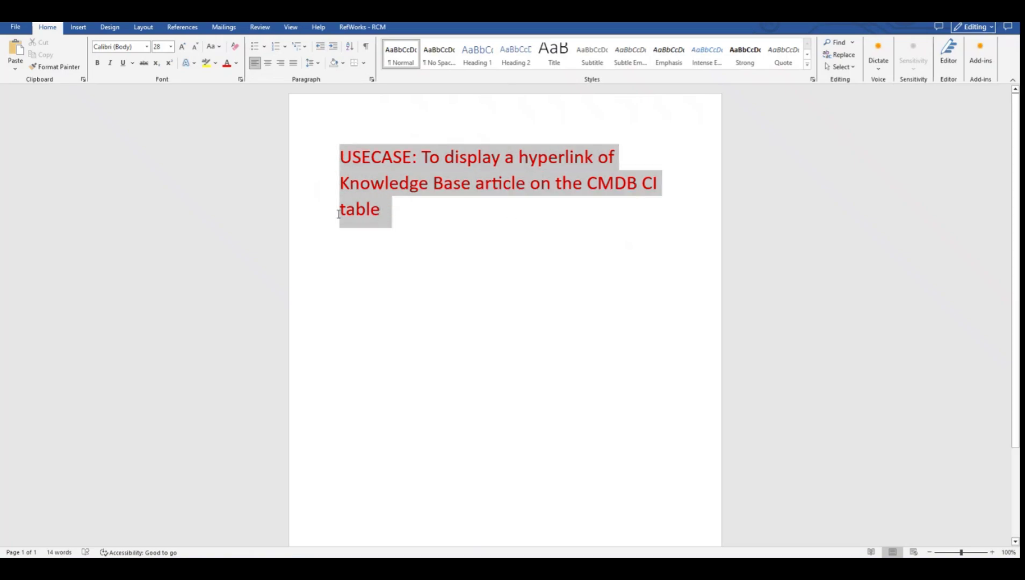
{"action": "left_click_drag", "start_coordinate": [339, 214], "coordinate": [339, 216]}
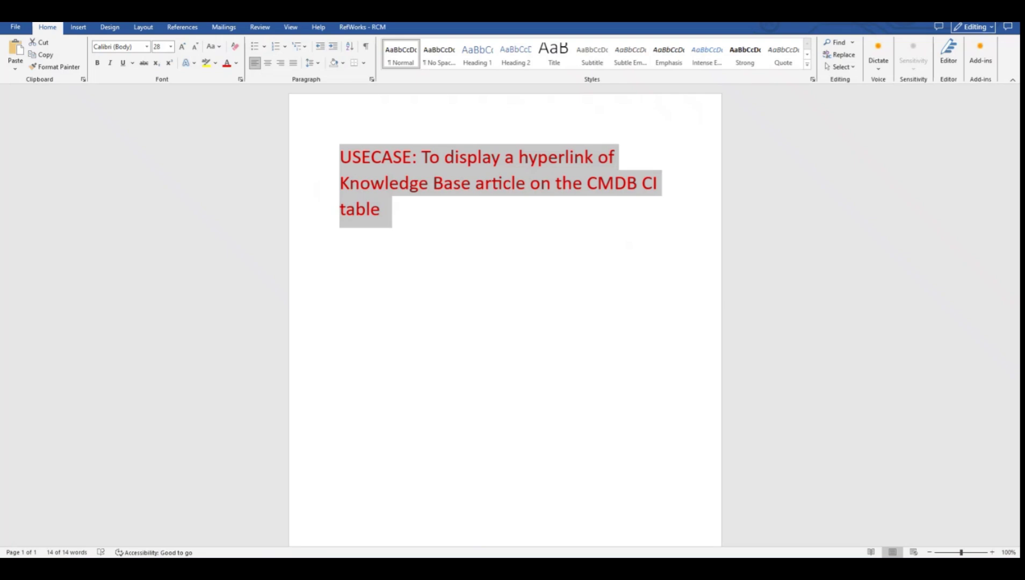
Filter the navigator for 'Ui Mac', open UI Macros, and return to the list from a blank form.
{"action": "key", "text": "alt+Tab"}
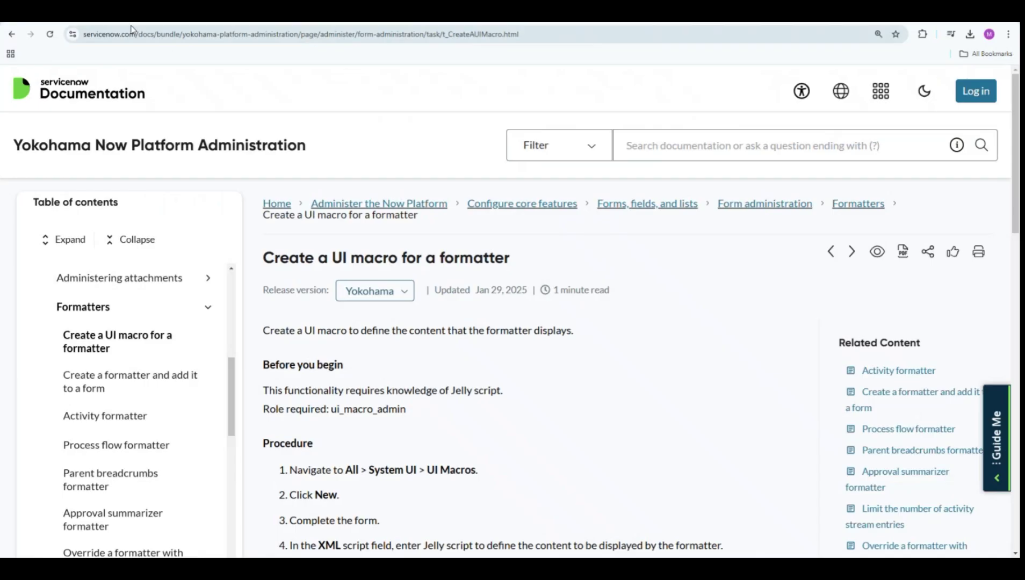
{"action": "left_click", "coordinate": [179, 22]}
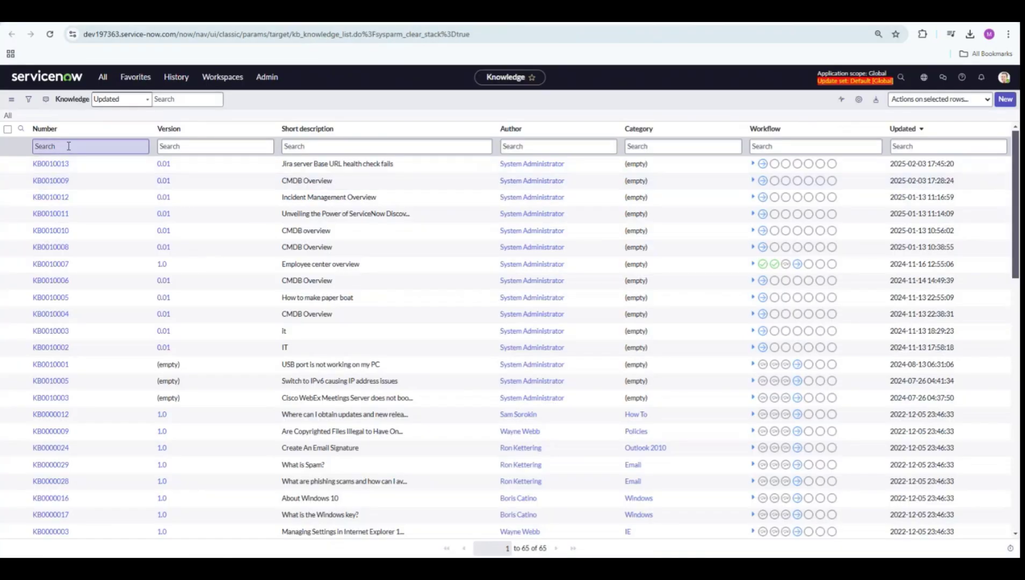
{"action": "left_click", "coordinate": [103, 78]}
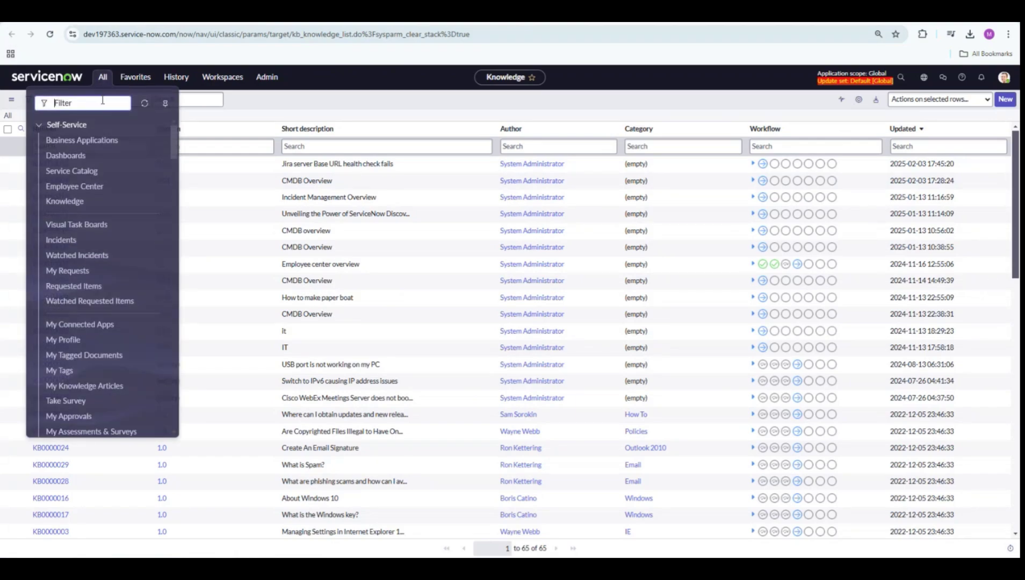
{"action": "type", "text": "Ui Mac"}
{"action": "left_click", "coordinate": [73, 156]}
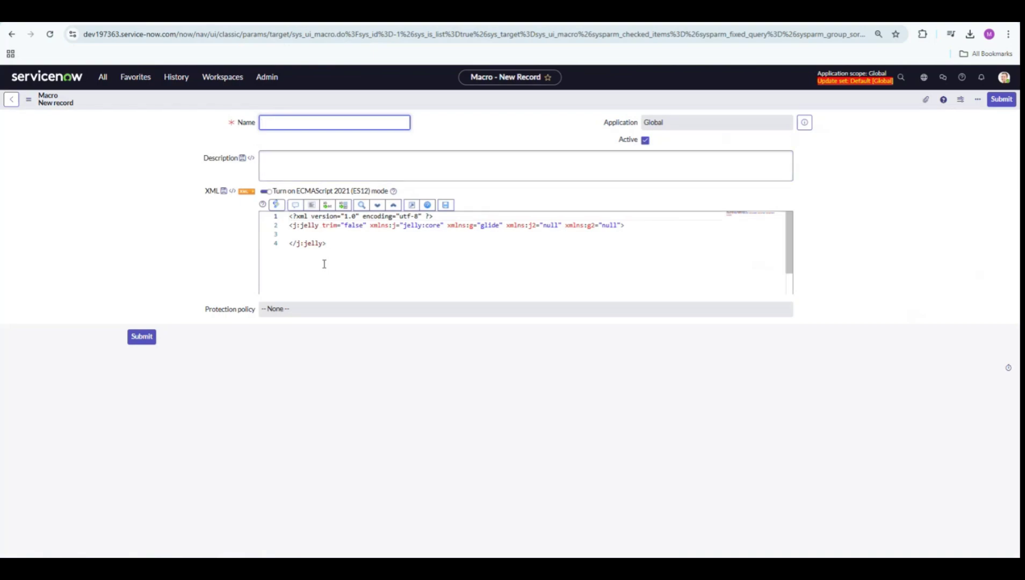
{"action": "left_click", "coordinate": [17, 111]}
{"action": "left_click", "coordinate": [11, 100]}
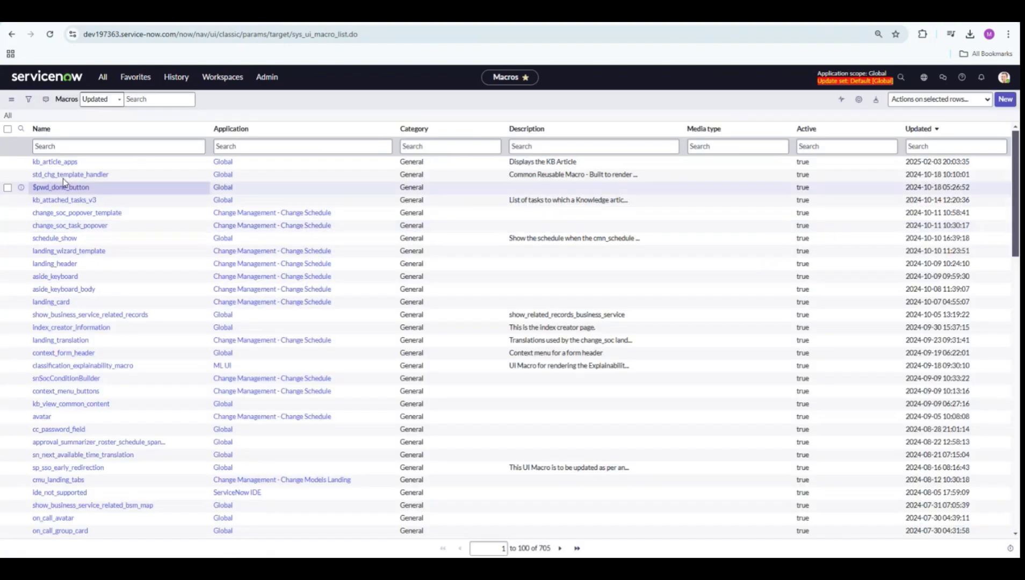
{"action": "left_click", "coordinate": [56, 162]}
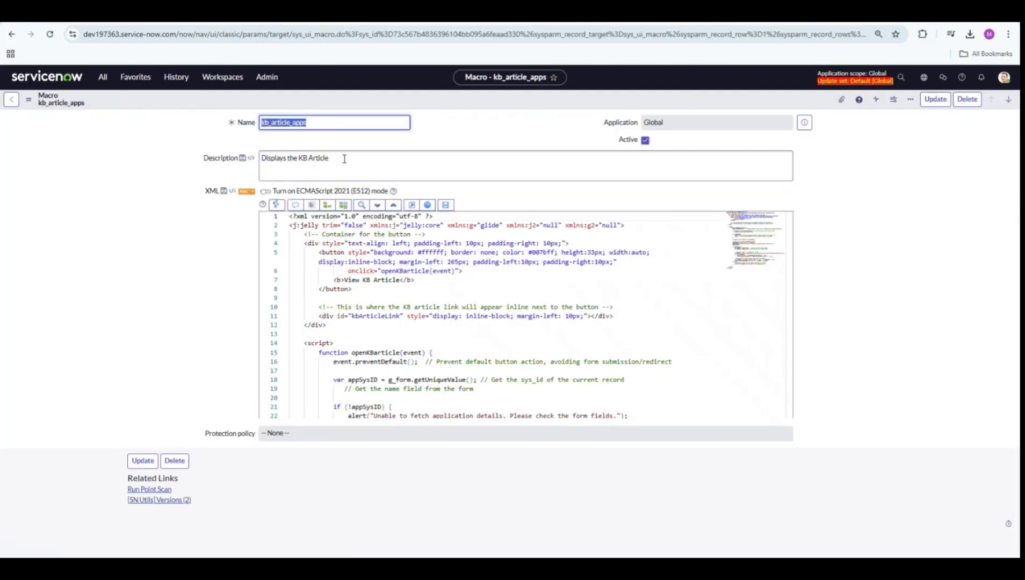
{"action": "scroll", "coordinate": [513, 329], "scroll_direction": "down", "scroll_amount": 5}
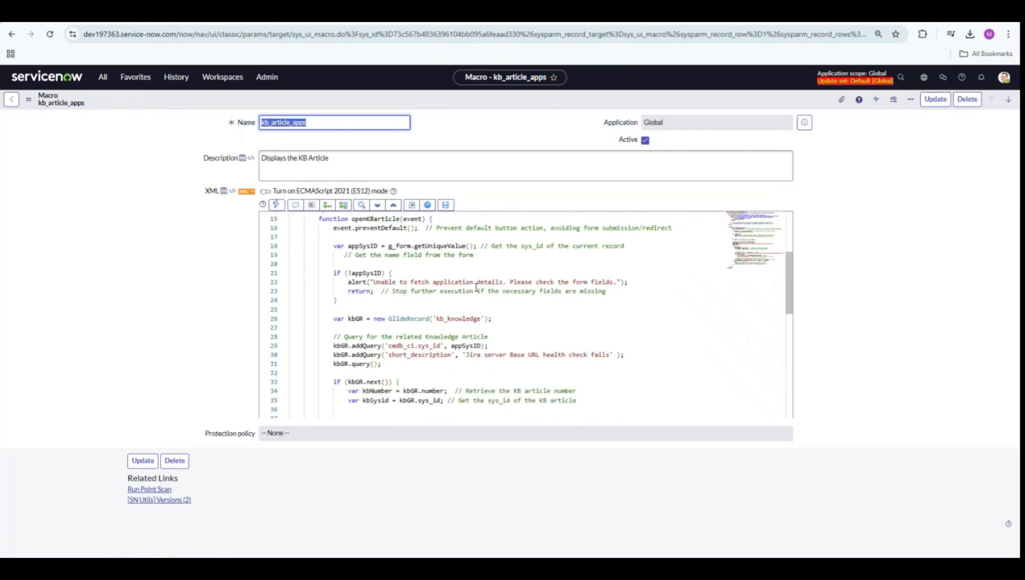
{"action": "scroll", "coordinate": [483, 309], "scroll_direction": "up", "scroll_amount": 5}
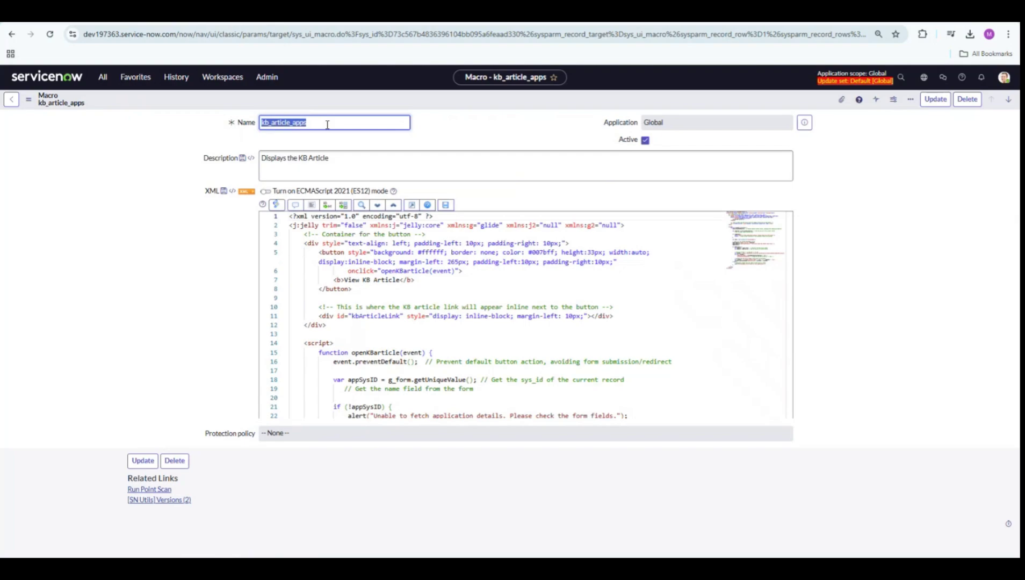
{"action": "left_click", "coordinate": [328, 125]}
{"action": "left_click", "coordinate": [355, 156]}
{"action": "left_click_drag", "start_coordinate": [361, 161], "coordinate": [246, 164]}
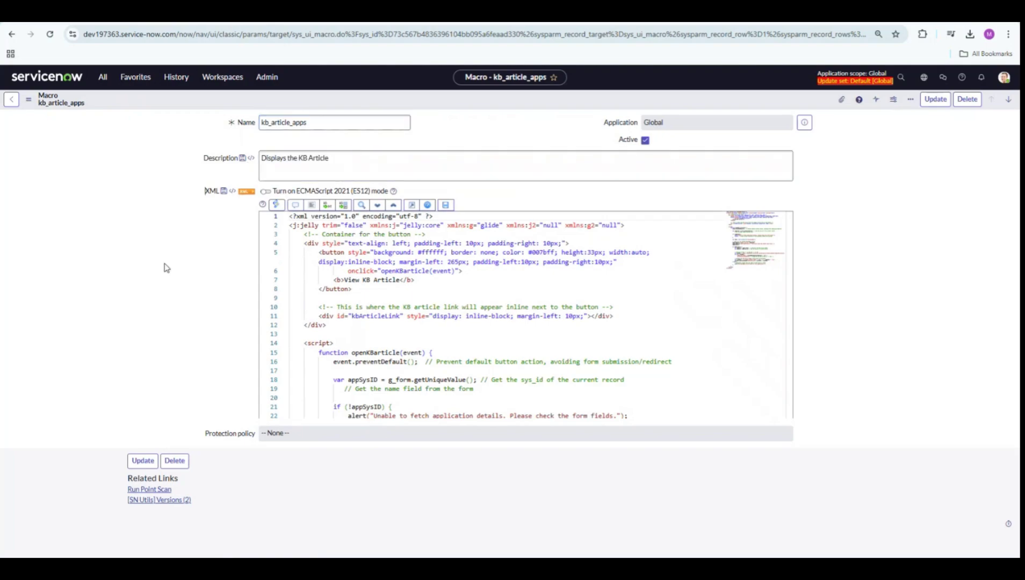
{"action": "left_click", "coordinate": [357, 156]}
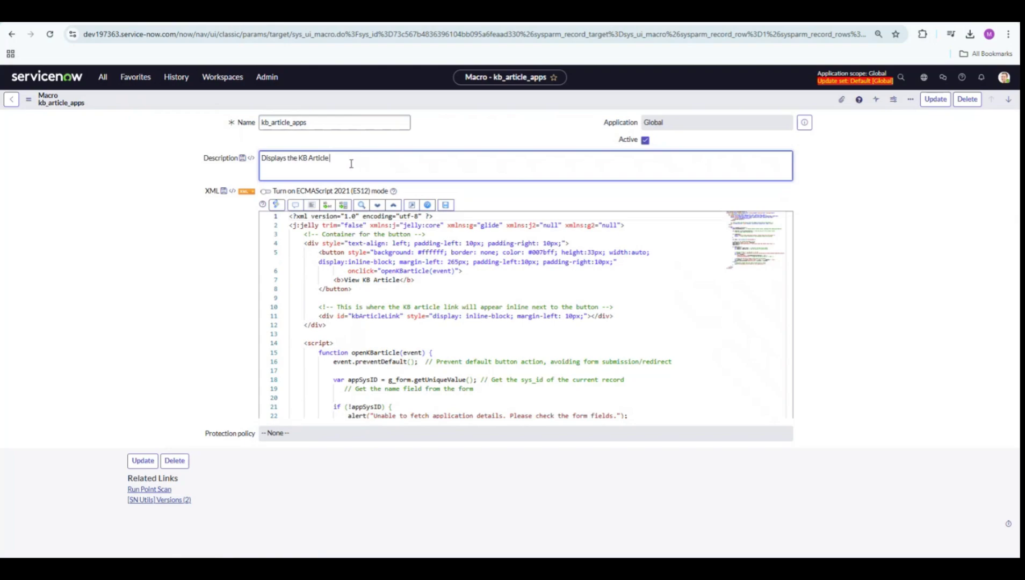
{"action": "scroll", "coordinate": [371, 270], "scroll_direction": "down", "scroll_amount": 3}
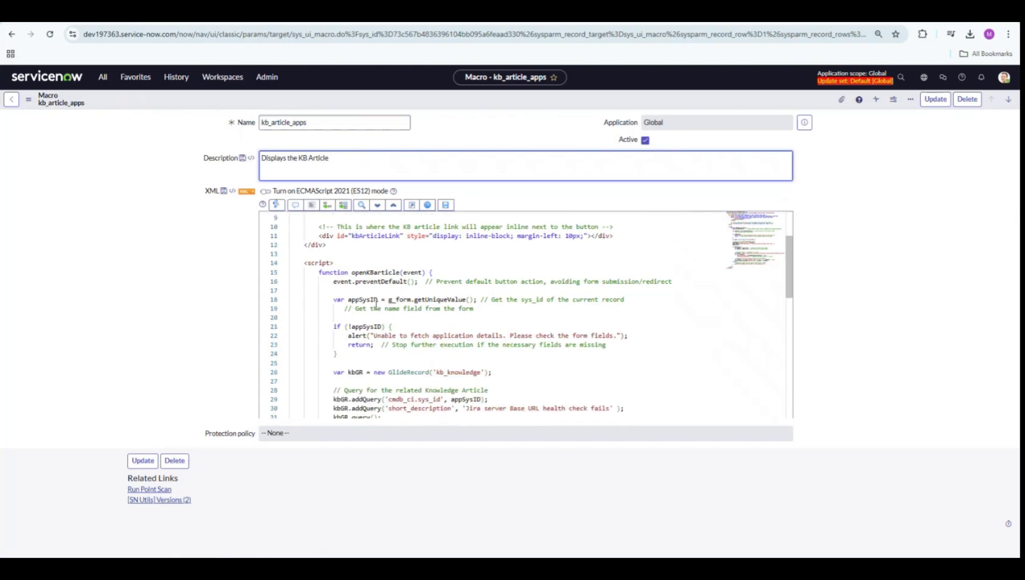
{"action": "scroll", "coordinate": [376, 304], "scroll_direction": "up", "scroll_amount": 3}
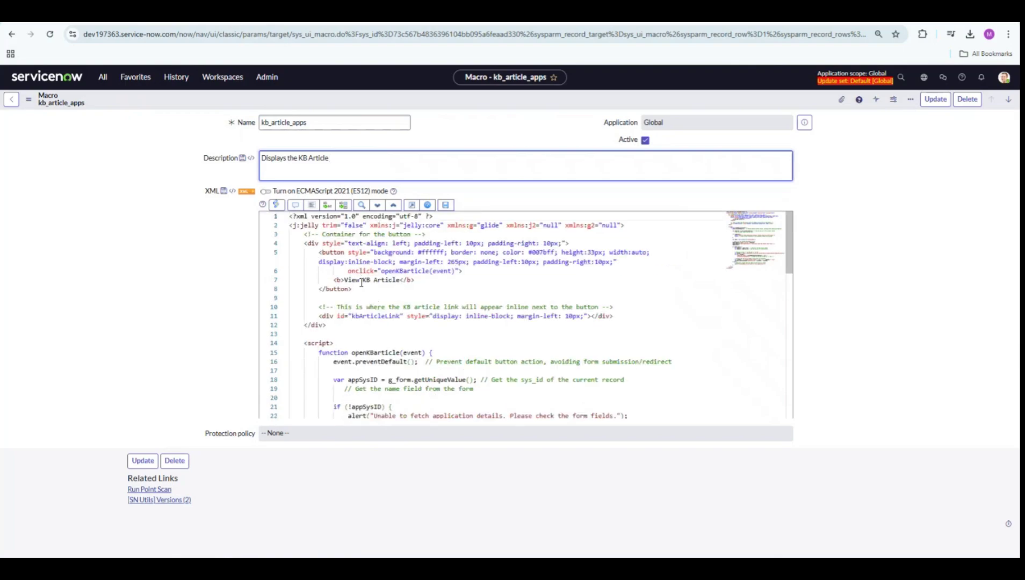
{"action": "scroll", "coordinate": [412, 286], "scroll_direction": "down", "scroll_amount": 1}
{"action": "scroll", "coordinate": [426, 317], "scroll_direction": "down", "scroll_amount": 1}
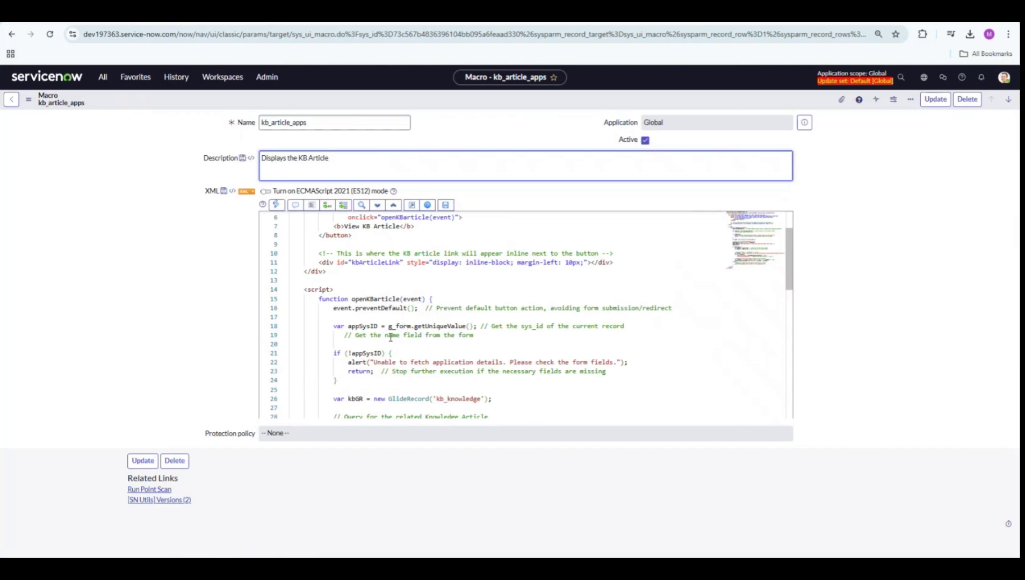
{"action": "scroll", "coordinate": [391, 337], "scroll_direction": "down", "scroll_amount": 1}
{"action": "scroll", "coordinate": [391, 337], "scroll_direction": "down", "scroll_amount": 1}
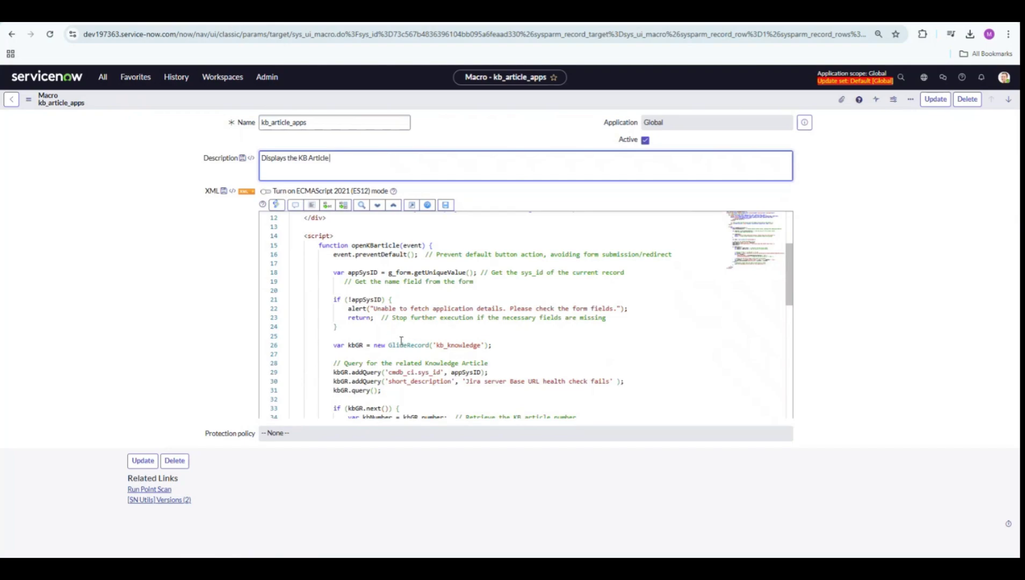
{"action": "scroll", "coordinate": [402, 341], "scroll_direction": "down", "scroll_amount": 1}
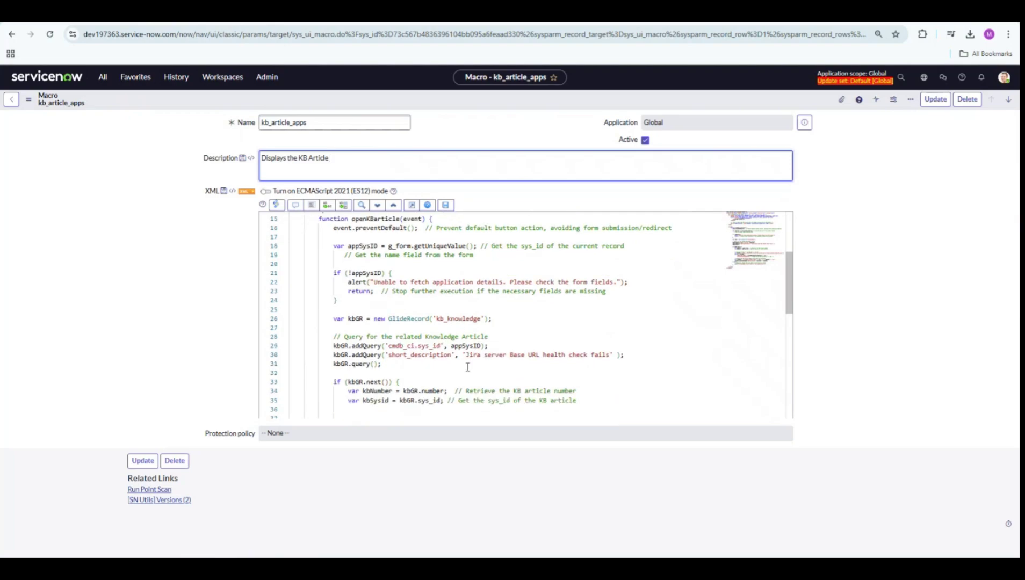
{"action": "scroll", "coordinate": [455, 353], "scroll_direction": "down", "scroll_amount": 1}
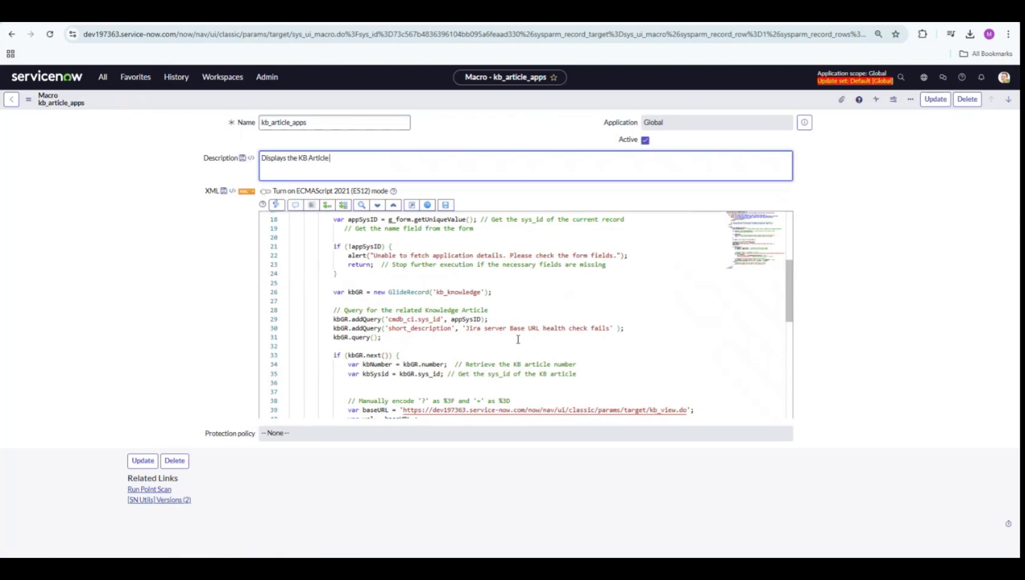
{"action": "scroll", "coordinate": [518, 339], "scroll_direction": "down", "scroll_amount": 2}
{"action": "scroll", "coordinate": [426, 383], "scroll_direction": "down", "scroll_amount": 1}
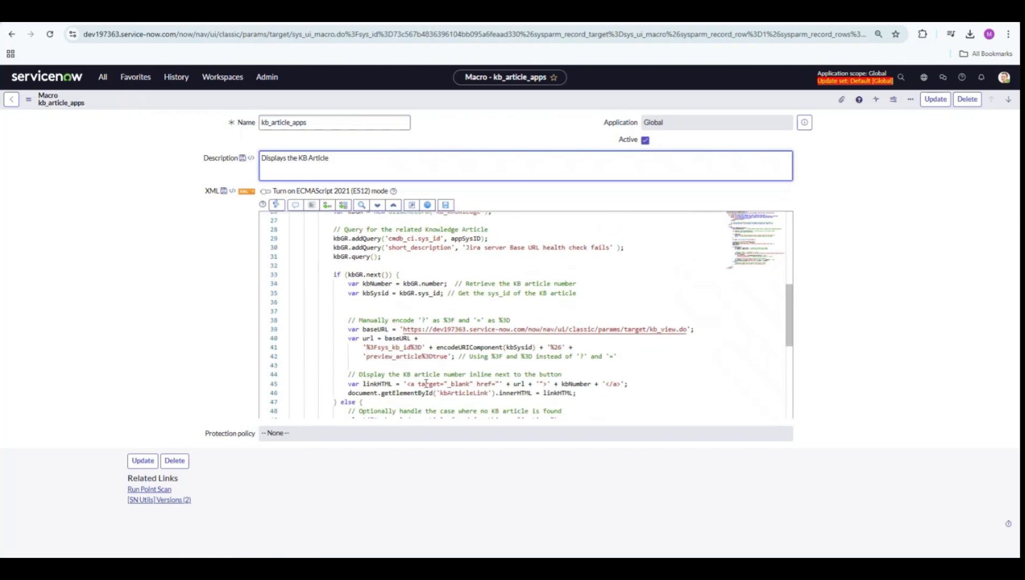
{"action": "scroll", "coordinate": [426, 383], "scroll_direction": "down", "scroll_amount": 1}
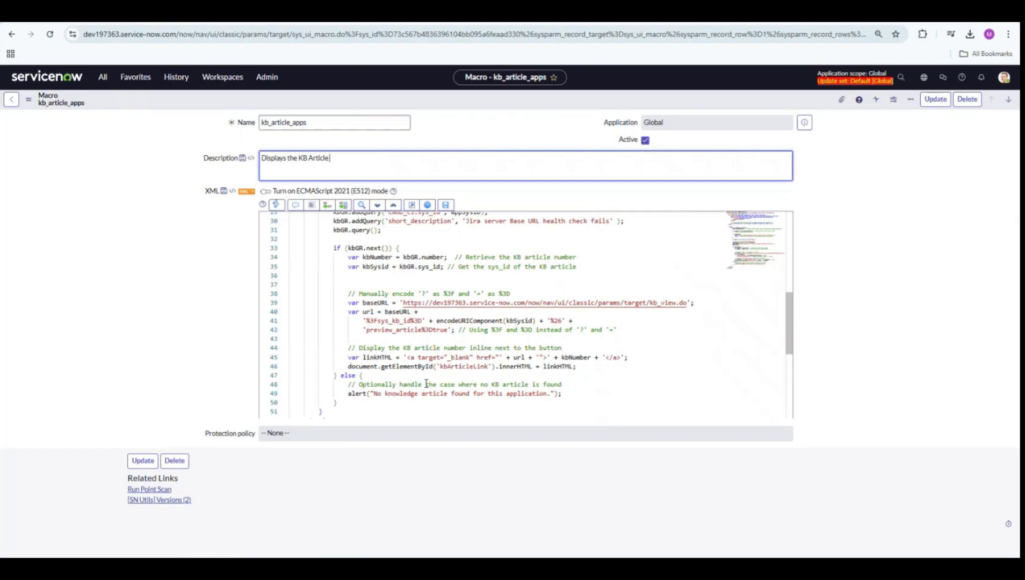
Filter for 'KNowled', open KB0010013 from My Knowledge Articles, and view it as readers see it.
{"action": "left_click", "coordinate": [102, 78]}
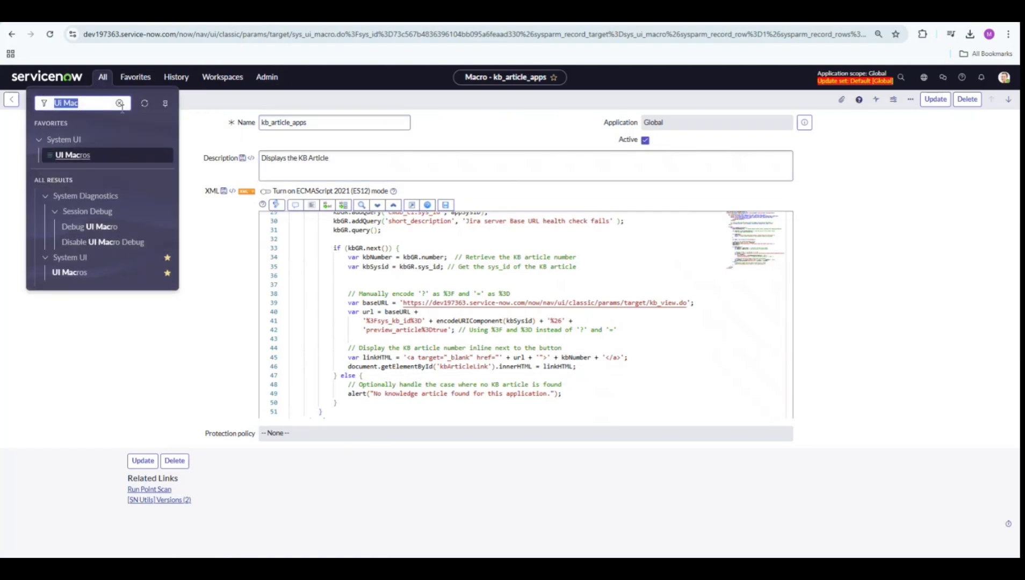
{"action": "key", "text": "BackSpace"}
{"action": "type", "text": "KNowled"}
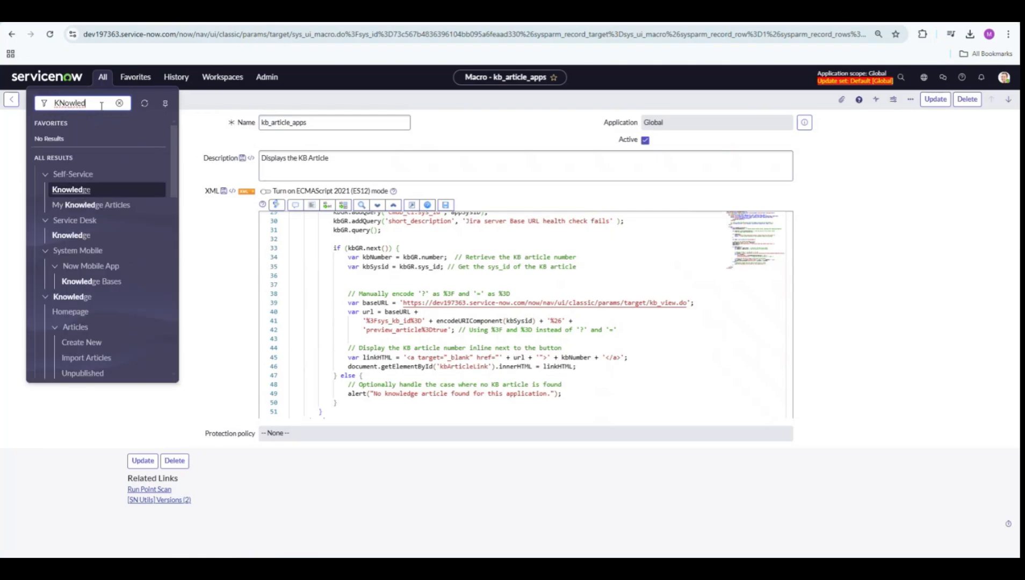
{"action": "left_click", "coordinate": [88, 205]}
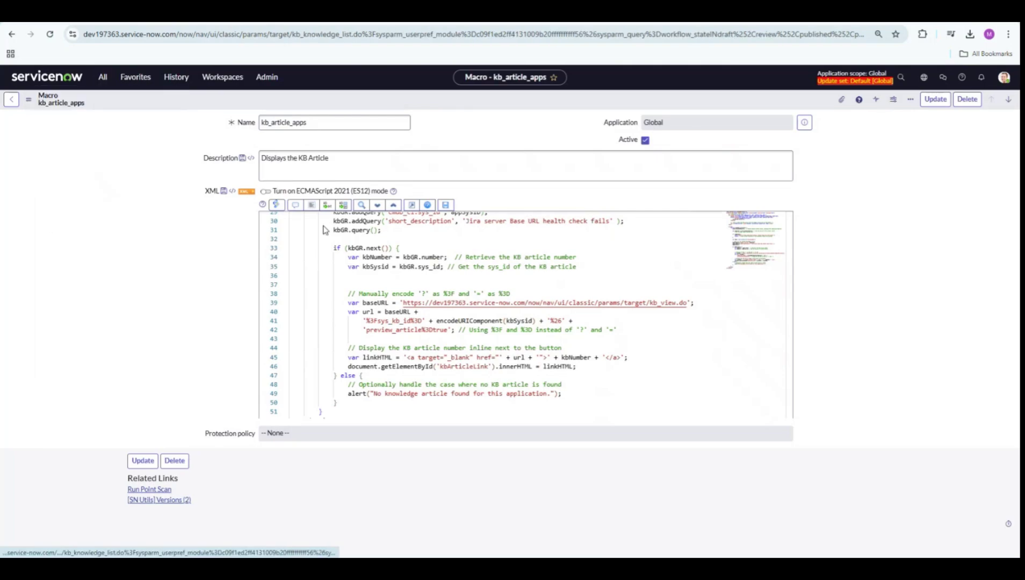
{"action": "left_click", "coordinate": [41, 144]}
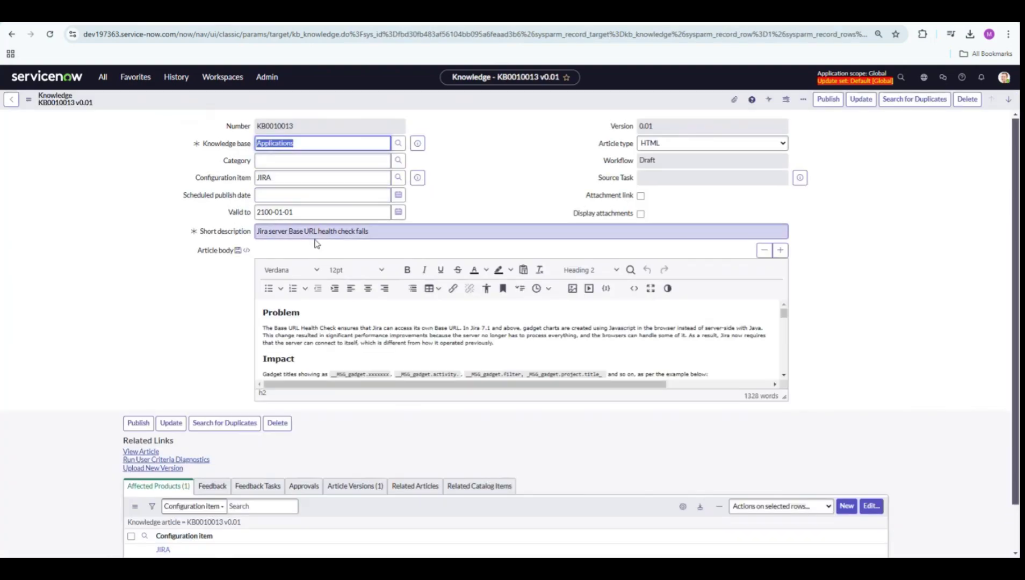
{"action": "triple_click", "coordinate": [381, 231]}
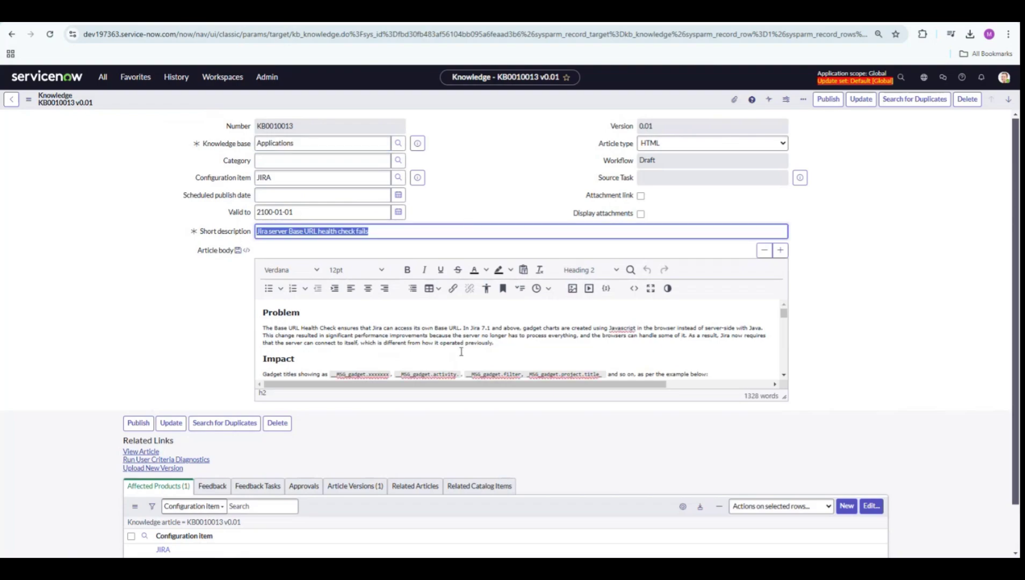
{"action": "left_click", "coordinate": [158, 455]}
{"action": "scroll", "coordinate": [337, 193], "scroll_direction": "down", "scroll_amount": 1}
{"action": "scroll", "coordinate": [337, 193], "scroll_direction": "down", "scroll_amount": 20}
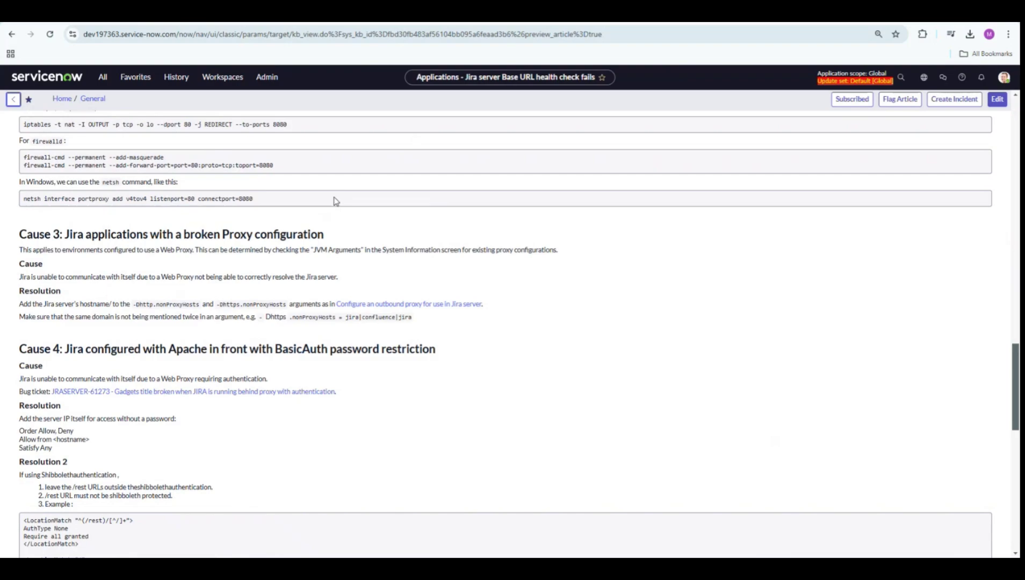
{"action": "scroll", "coordinate": [333, 201], "scroll_direction": "down", "scroll_amount": 6}
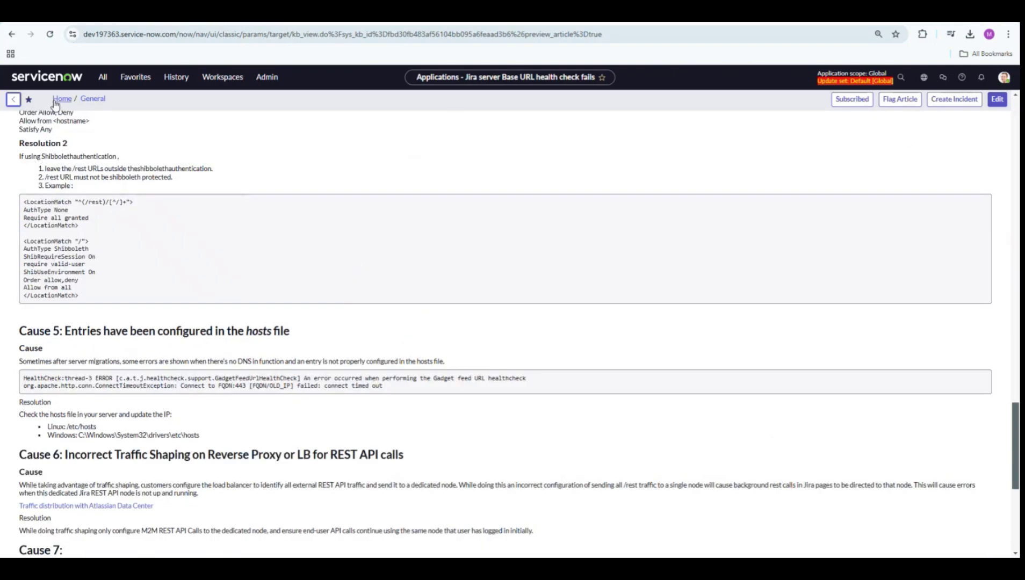
{"action": "left_click", "coordinate": [11, 104]}
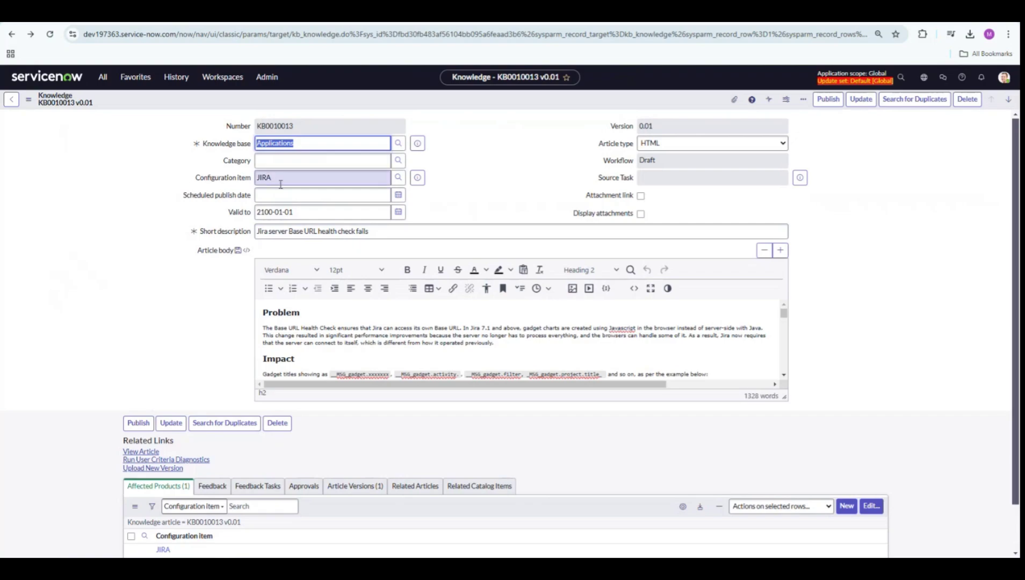
{"action": "left_click_drag", "start_coordinate": [304, 176], "coordinate": [258, 181]}
Clear the navigator filter, search 'formay', and open System UI > Formatters.
{"action": "left_click", "coordinate": [458, 198]}
{"action": "left_click", "coordinate": [100, 78]}
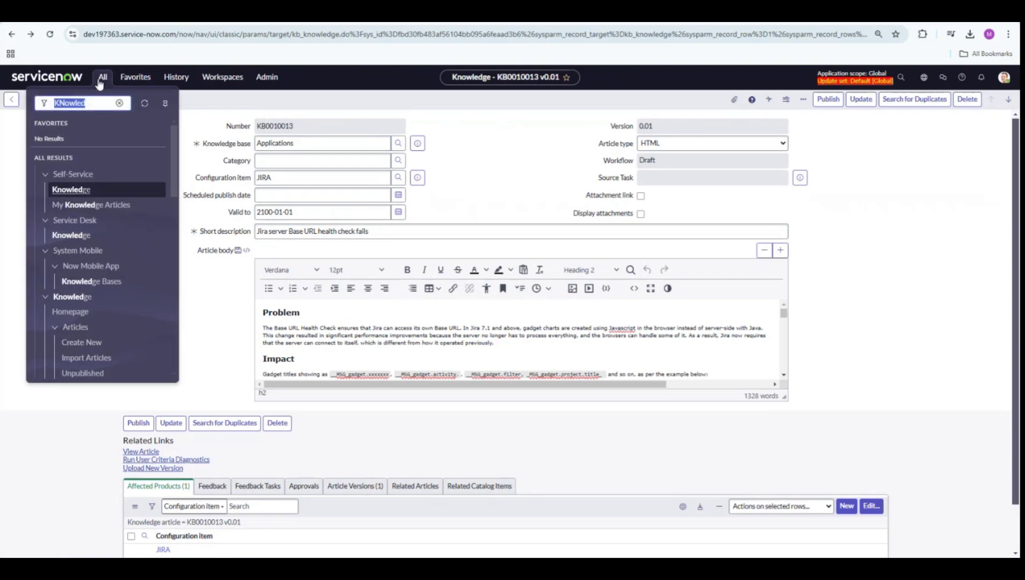
{"action": "left_click", "coordinate": [119, 102]}
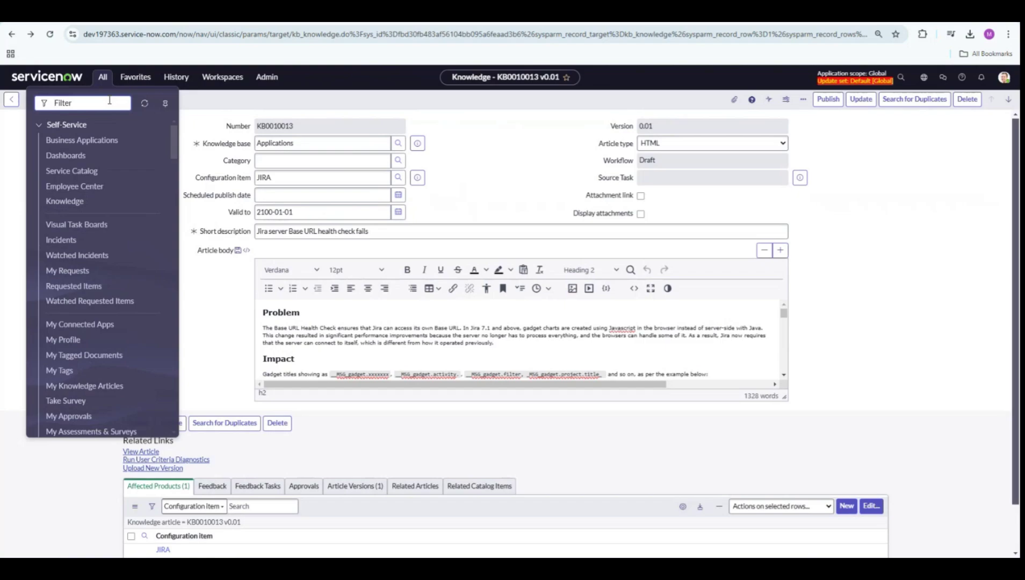
{"action": "type", "text": "UI"}
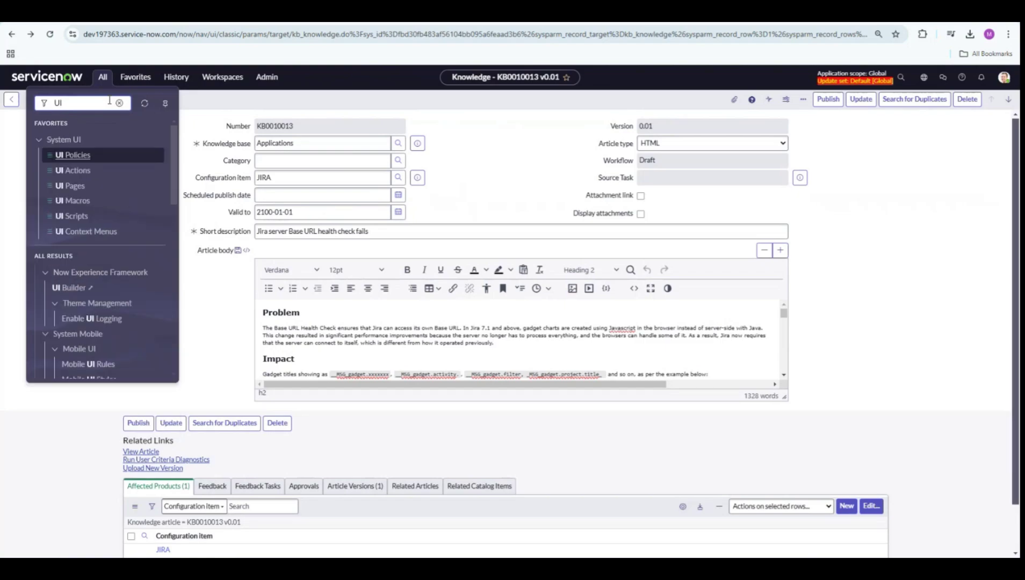
{"action": "key", "text": "BackSpace"}
{"action": "key", "text": "BackSpace"}
{"action": "type", "text": "formay"}
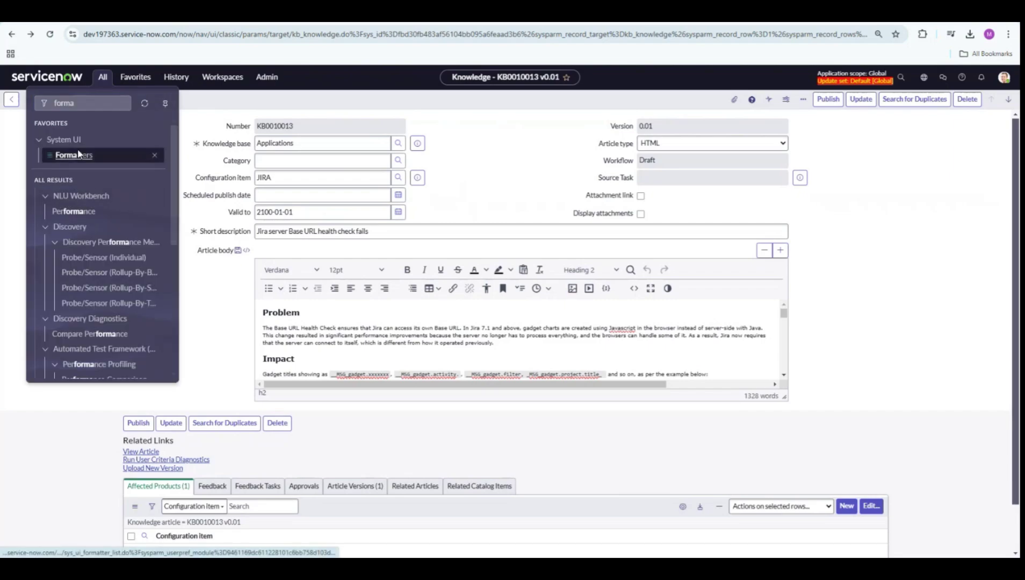
{"action": "left_click", "coordinate": [78, 148]}
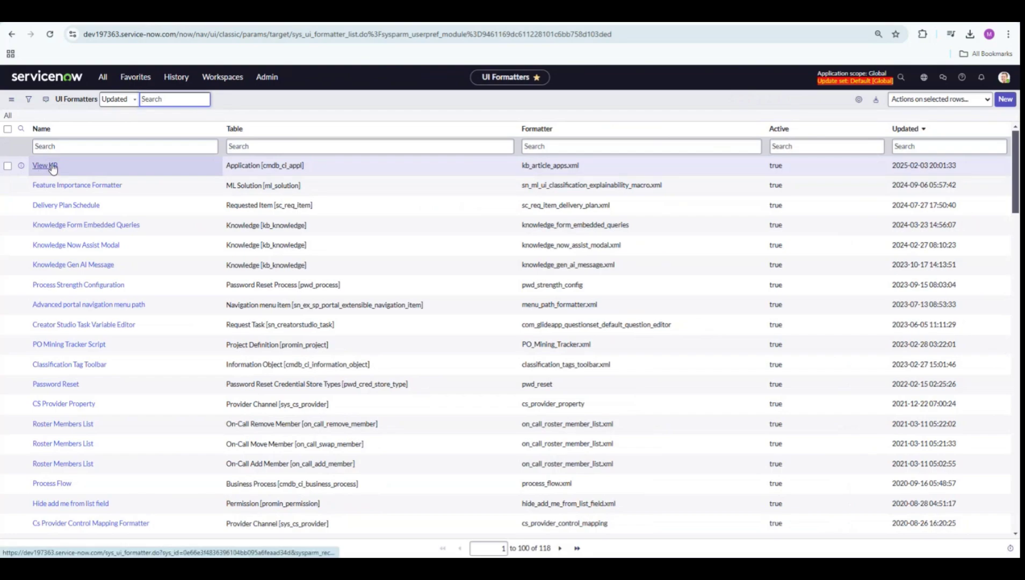
Open the View KB formatter and check its kb_article_apps.xml file and Formatter type.
{"action": "left_click", "coordinate": [52, 167]}
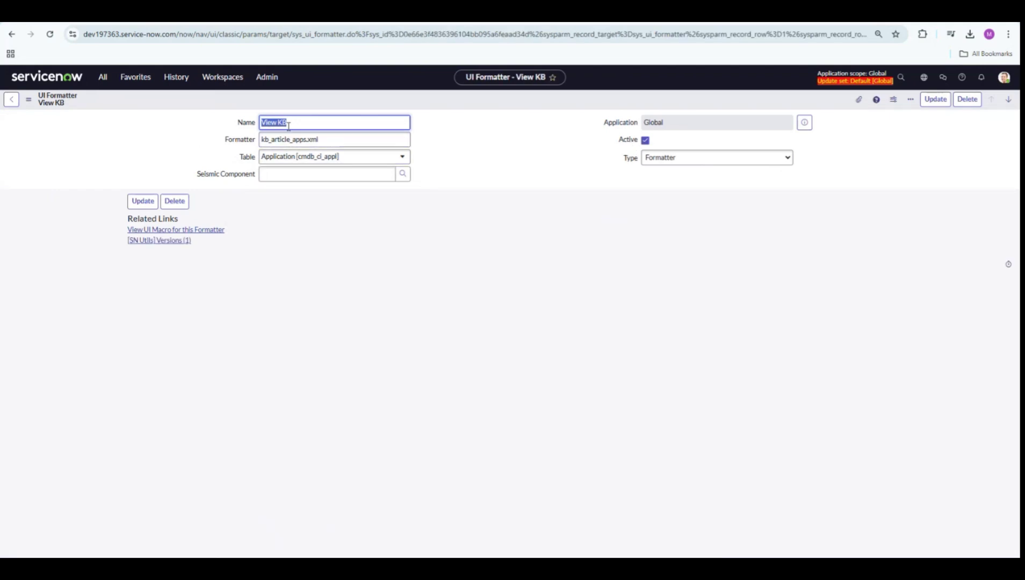
{"action": "left_click", "coordinate": [294, 210]}
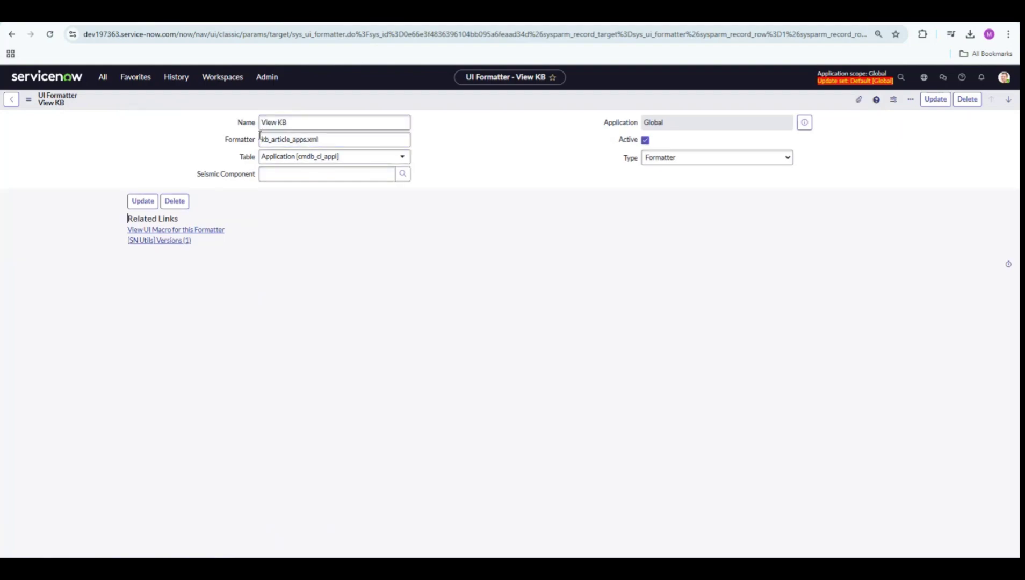
{"action": "left_click", "coordinate": [178, 81]}
{"action": "left_click", "coordinate": [313, 140]}
{"action": "double_click", "coordinate": [314, 140]}
{"action": "left_click_drag", "start_coordinate": [313, 140], "coordinate": [258, 139]}
{"action": "left_click", "coordinate": [266, 292]}
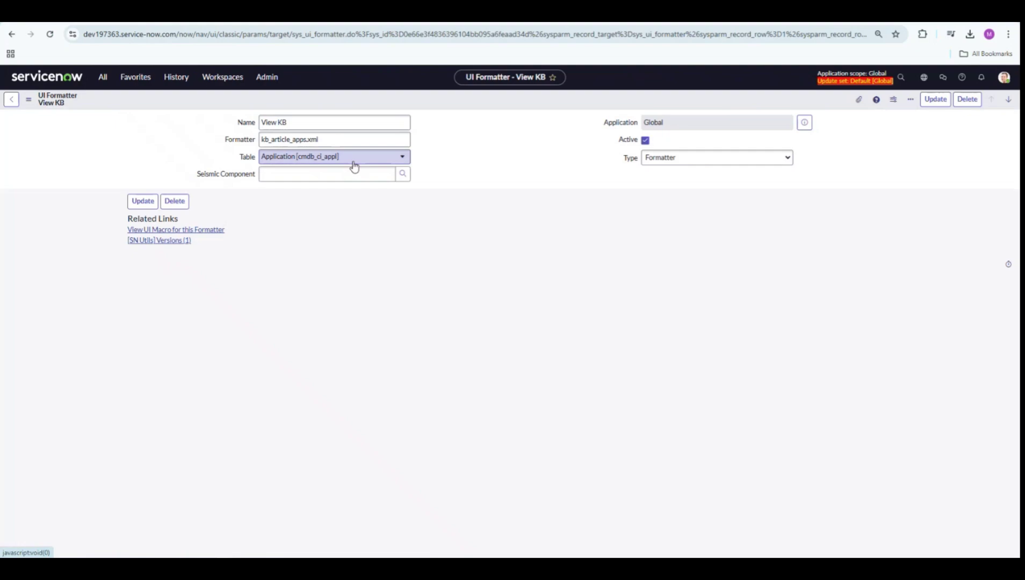
{"action": "left_click", "coordinate": [645, 162]}
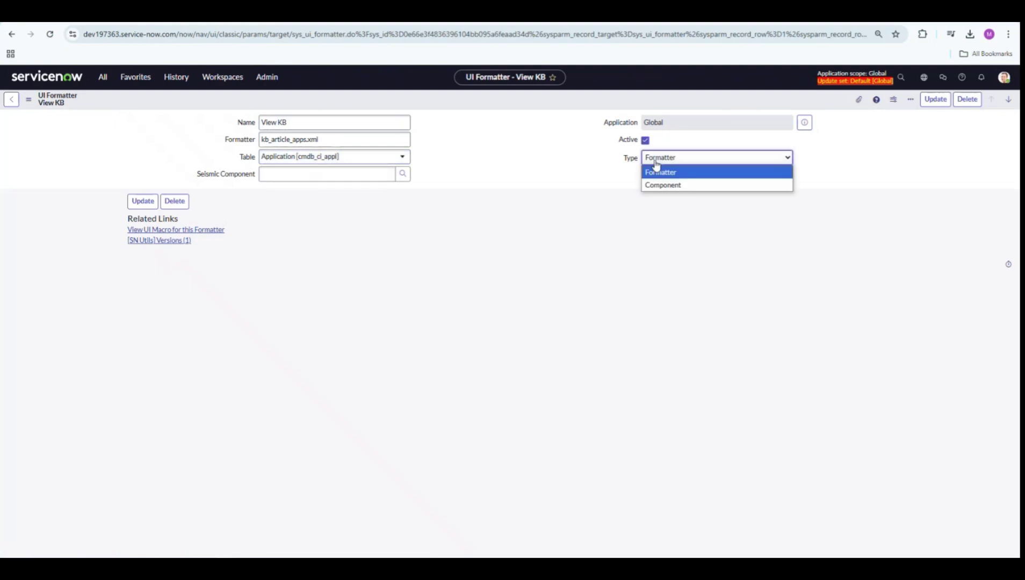
{"action": "left_click", "coordinate": [647, 267]}
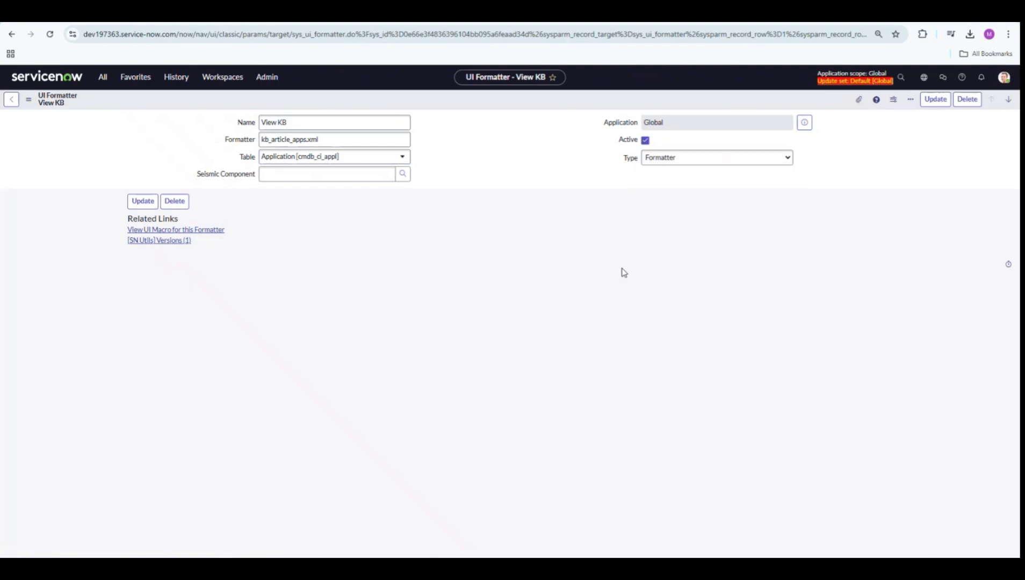
Open the kb_article_apps UI macro behind View KB and scroll through its XML.
{"action": "left_click", "coordinate": [206, 231]}
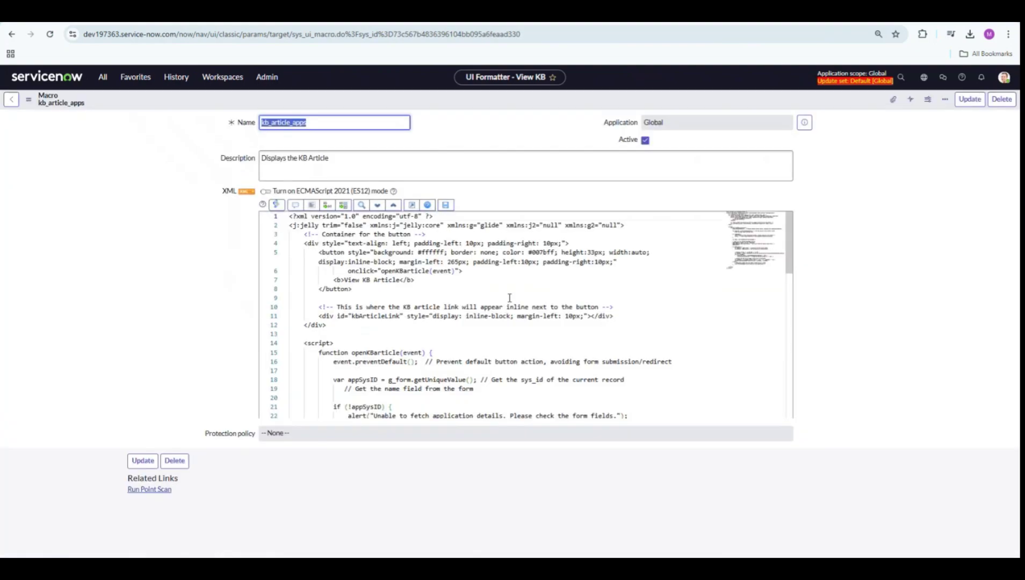
{"action": "scroll", "coordinate": [377, 268], "scroll_direction": "down", "scroll_amount": 6}
{"action": "scroll", "coordinate": [376, 288], "scroll_direction": "down", "scroll_amount": 3}
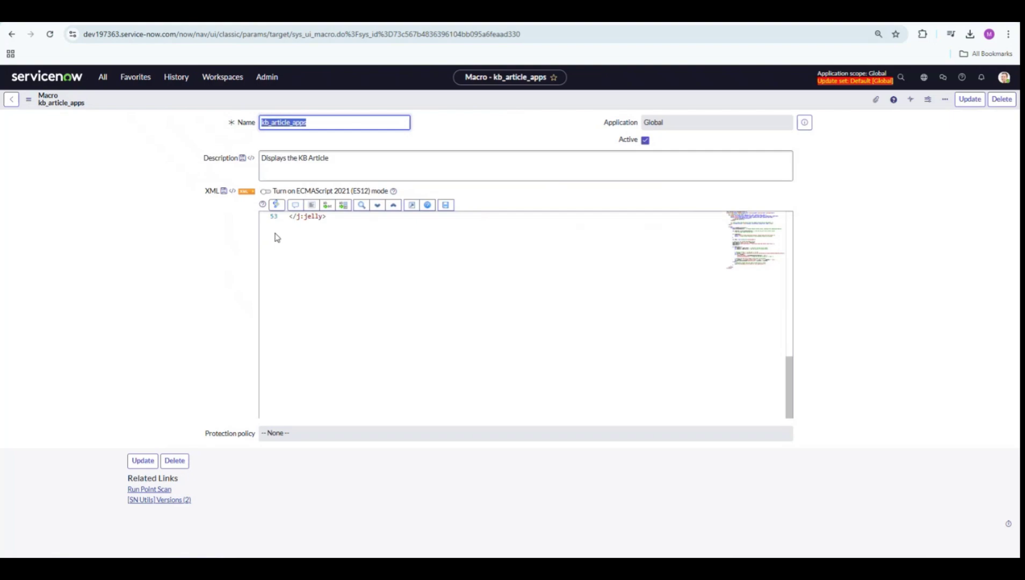
Clear the navigator filter and enter cmdb_ci_appl.list.
{"action": "left_click", "coordinate": [102, 77]}
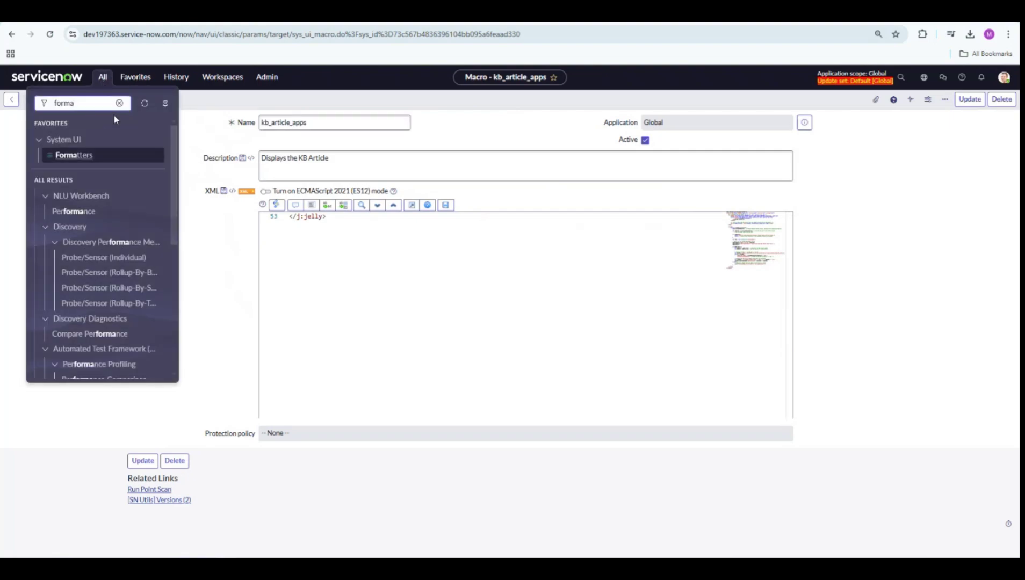
{"action": "left_click", "coordinate": [119, 103]}
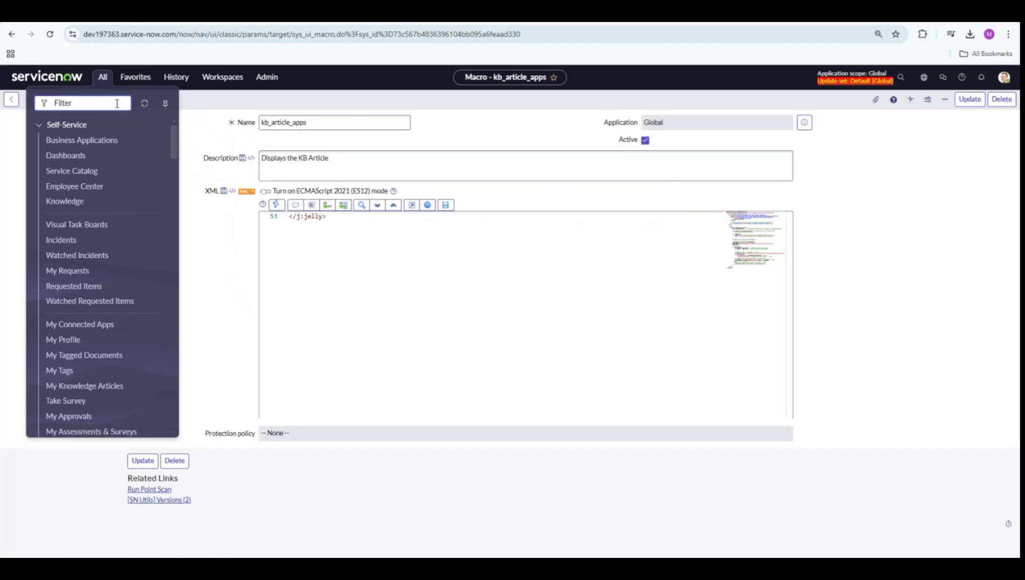
{"action": "type", "text": "cmdb"}
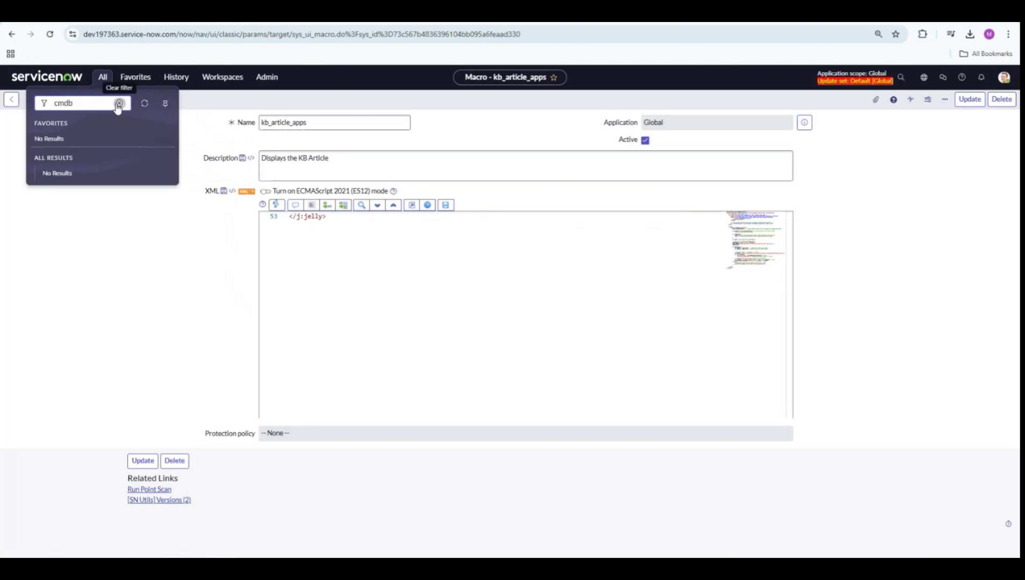
{"action": "type", "text": "_ci"}
{"action": "key", "text": "BackSpace"}
{"action": "key", "text": "BackSpace"}
{"action": "type", "text": "_ci_appl.list"}
Open the Applications list, select JIRA, and choose Configure > Form Design.
{"action": "key", "text": "Return"}
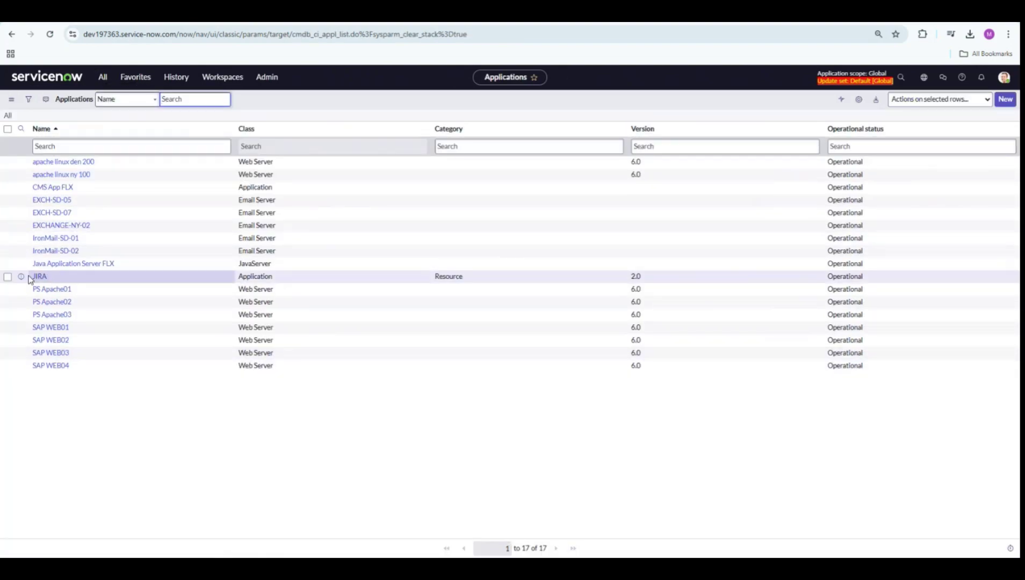
{"action": "left_click", "coordinate": [38, 278]}
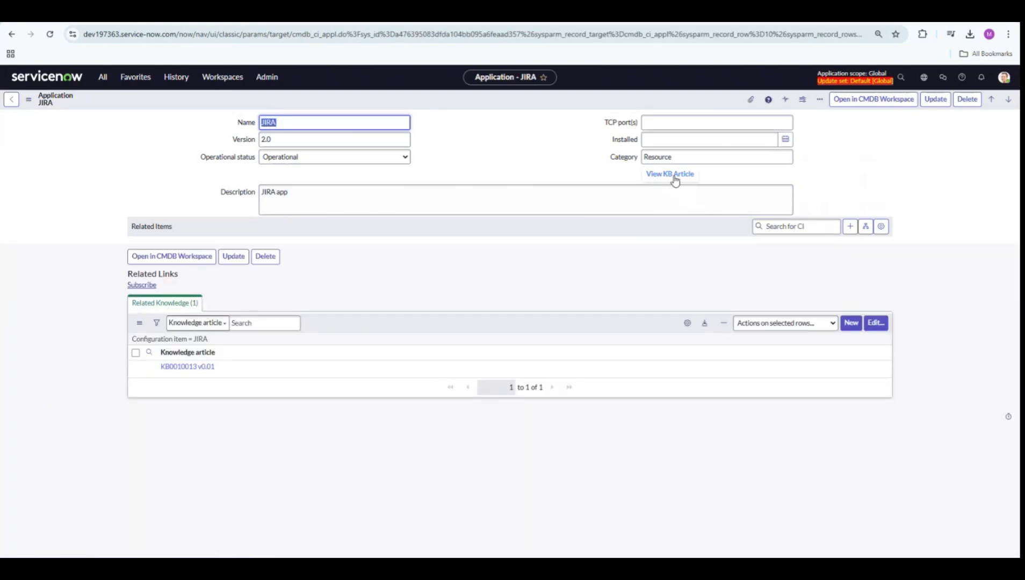
{"action": "left_click", "coordinate": [28, 100]}
{"action": "mouse_move", "coordinate": [60, 157]}
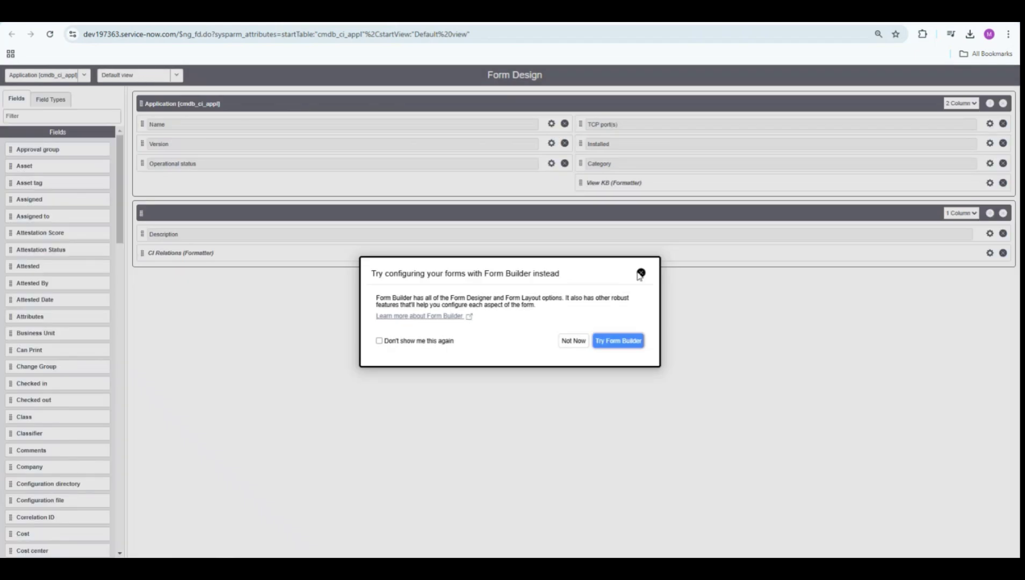
Dismiss the Form Builder suggestion, scroll the Fields list, and go back to the JIRA record.
{"action": "left_click", "coordinate": [641, 272]}
{"action": "scroll", "coordinate": [46, 338], "scroll_direction": "down", "scroll_amount": 20}
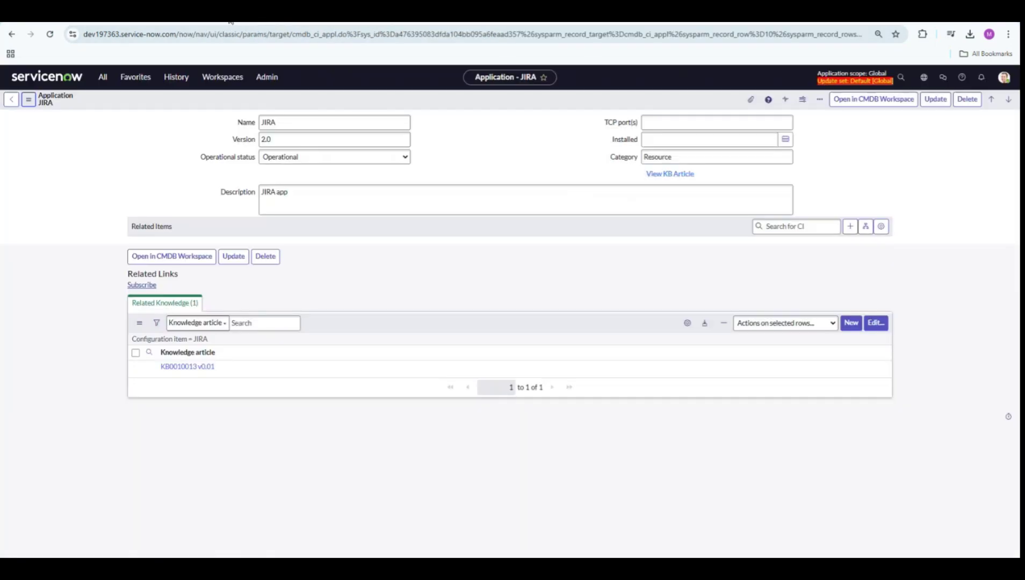
{"action": "left_click", "coordinate": [232, 22]}
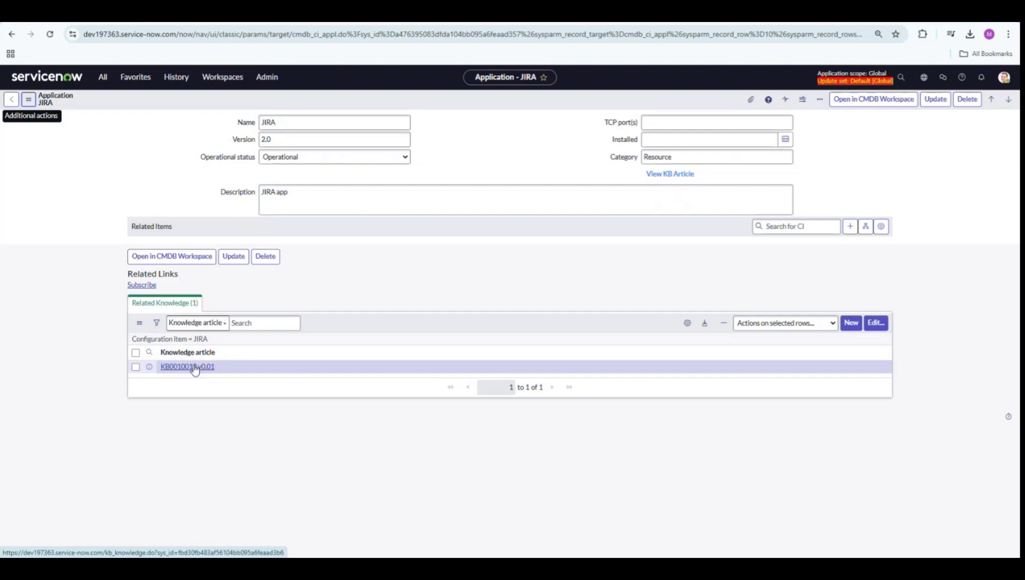
{"action": "left_click", "coordinate": [194, 367]}
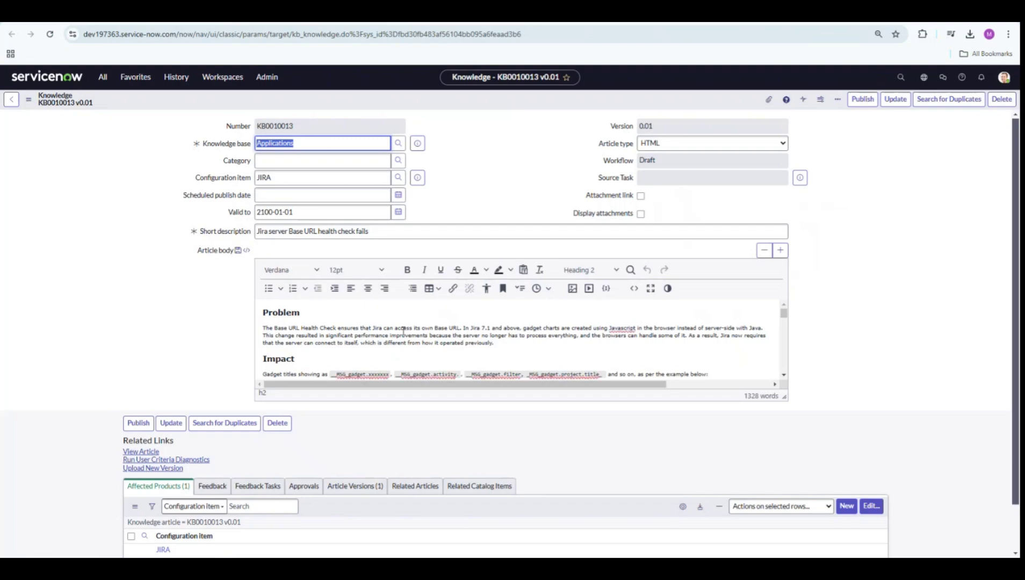
{"action": "left_click", "coordinate": [141, 452]}
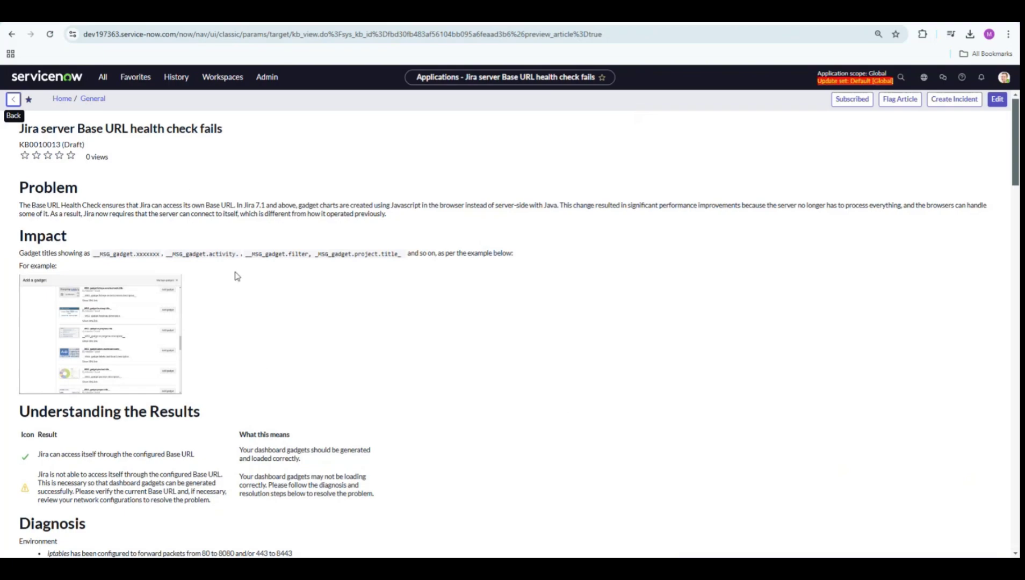
{"action": "scroll", "coordinate": [237, 276], "scroll_direction": "down", "scroll_amount": 5}
{"action": "left_click_drag", "start_coordinate": [328, 33], "coordinate": [304, 33]}
{"action": "left_click", "coordinate": [424, 160]}
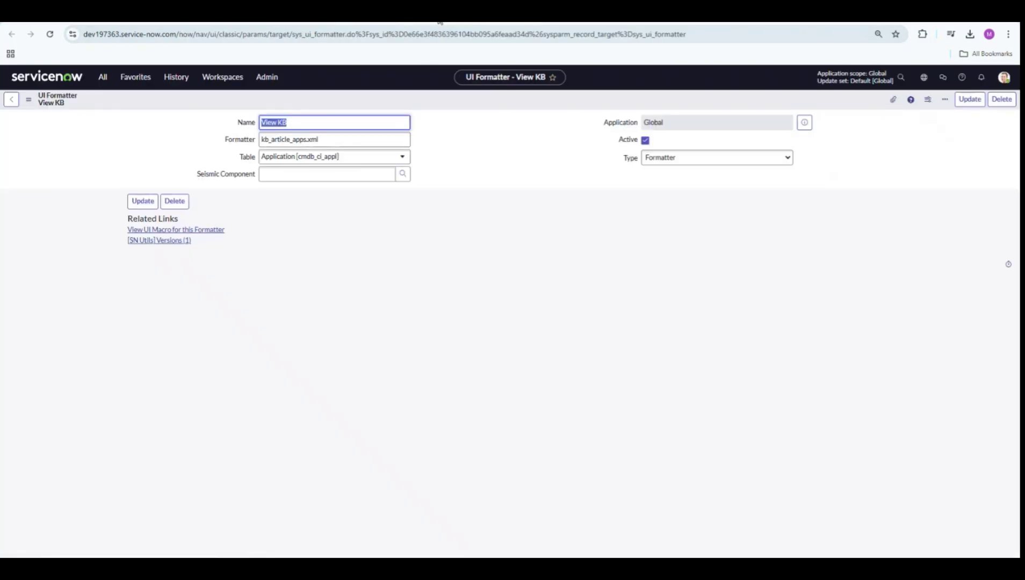
{"action": "left_click", "coordinate": [439, 21]}
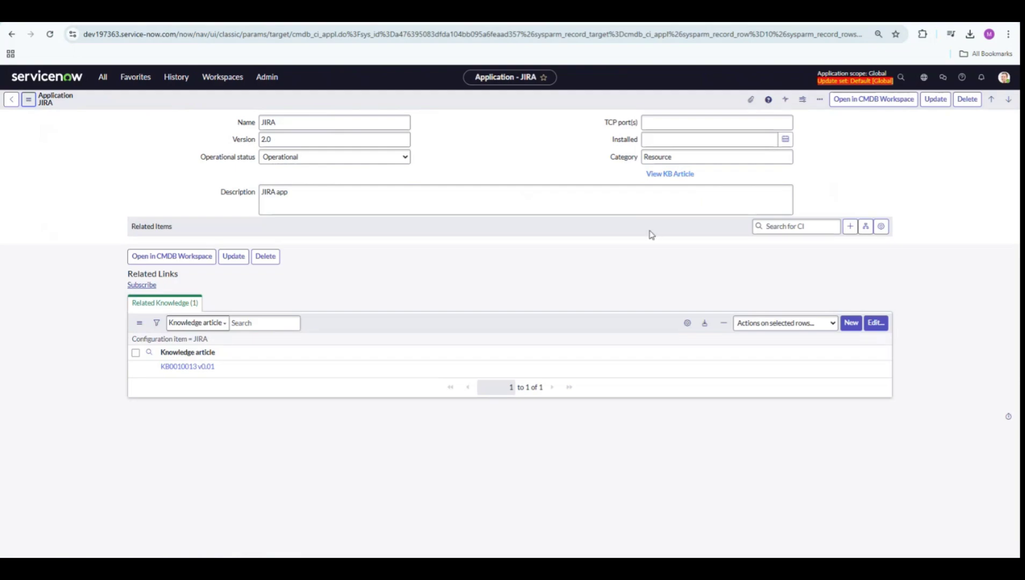
Use View KB Article to open KB0010013 and scroll through the article.
{"action": "left_click", "coordinate": [679, 180]}
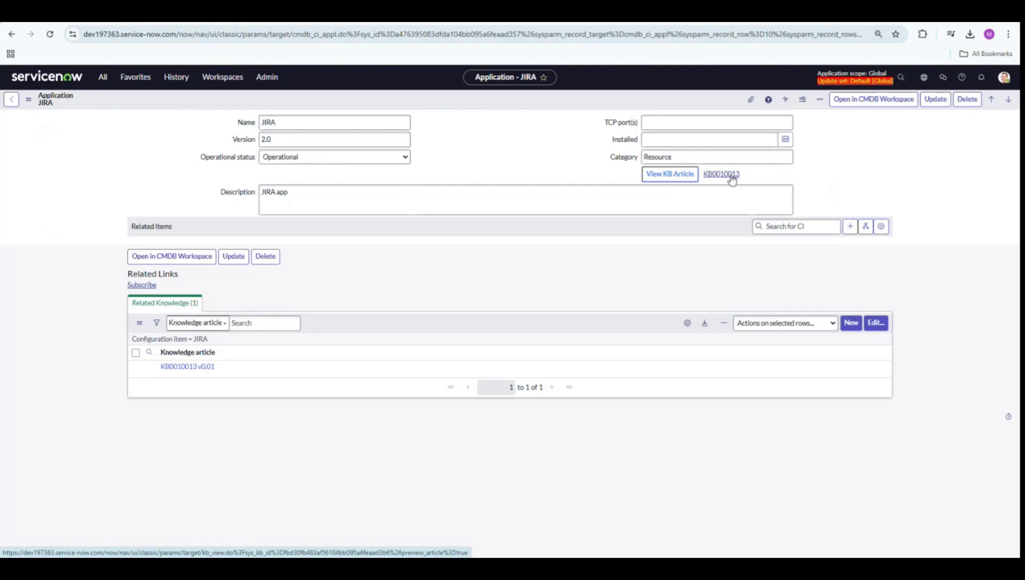
{"action": "left_click", "coordinate": [722, 174]}
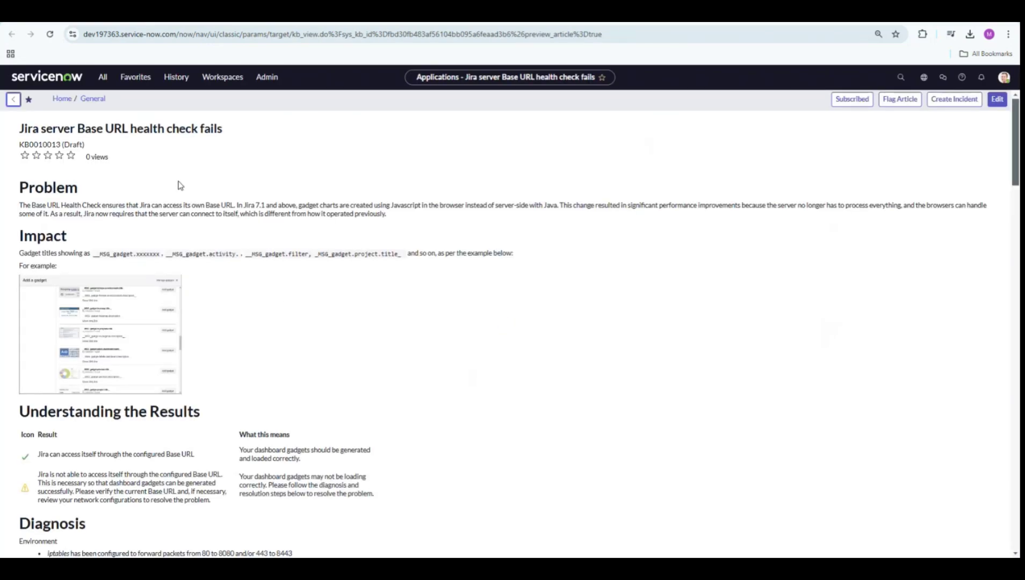
{"action": "scroll", "coordinate": [180, 185], "scroll_direction": "down", "scroll_amount": 10}
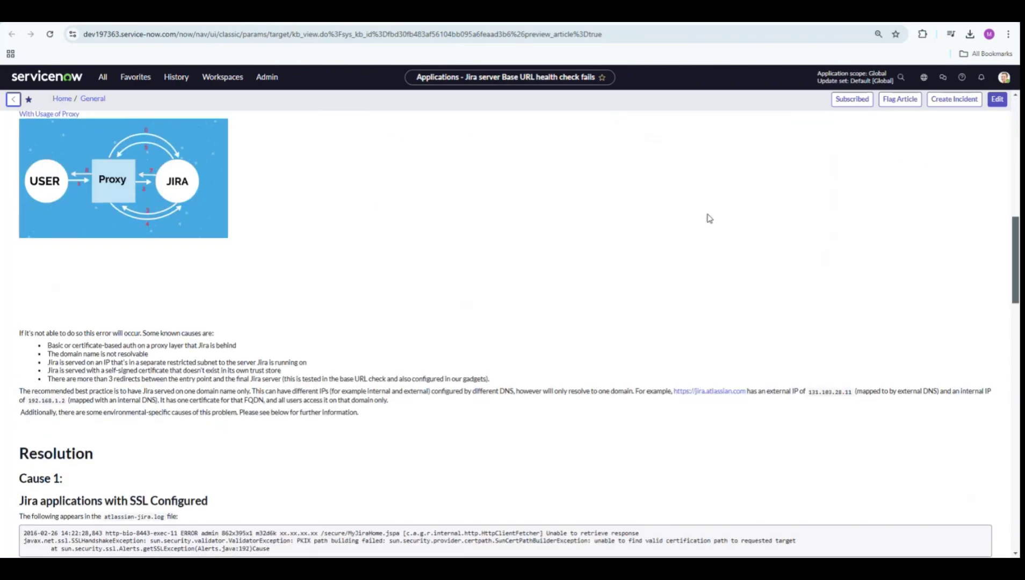
{"action": "scroll", "coordinate": [707, 217], "scroll_direction": "down", "scroll_amount": 3}
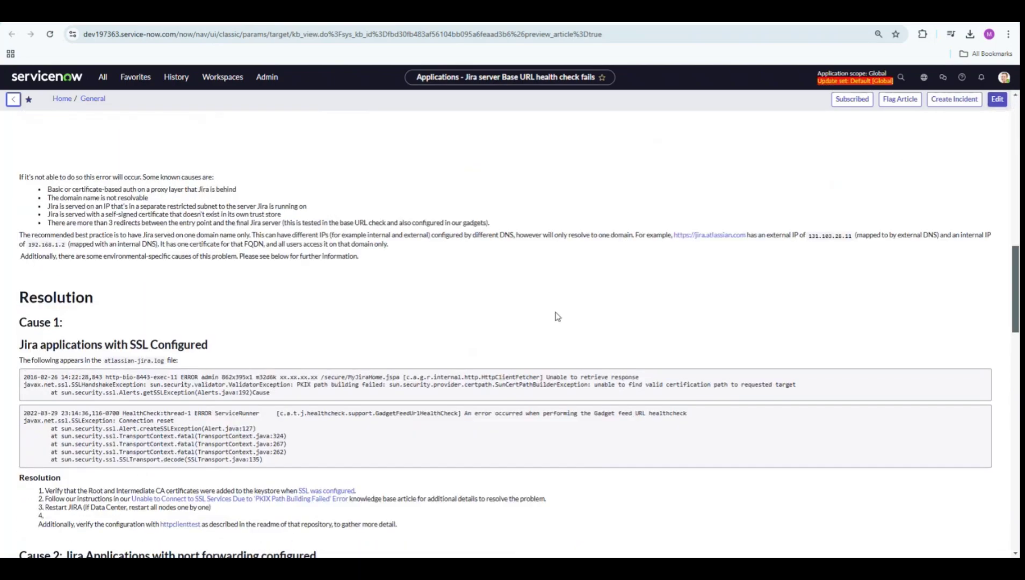
{"action": "scroll", "coordinate": [450, 286], "scroll_direction": "down", "scroll_amount": 7}
{"action": "scroll", "coordinate": [449, 285], "scroll_direction": "down", "scroll_amount": 6}
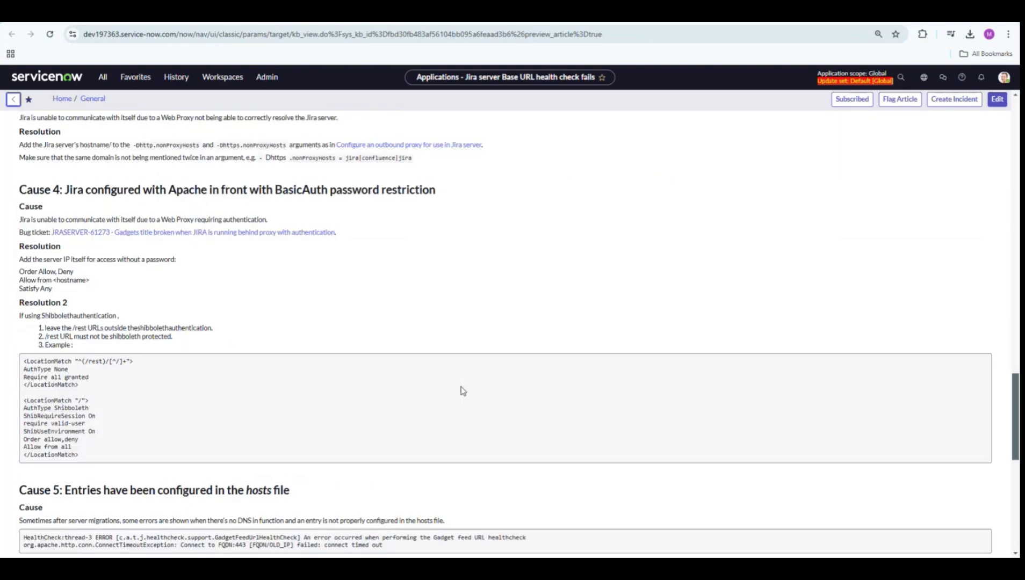
{"action": "scroll", "coordinate": [463, 391], "scroll_direction": "down", "scroll_amount": 6}
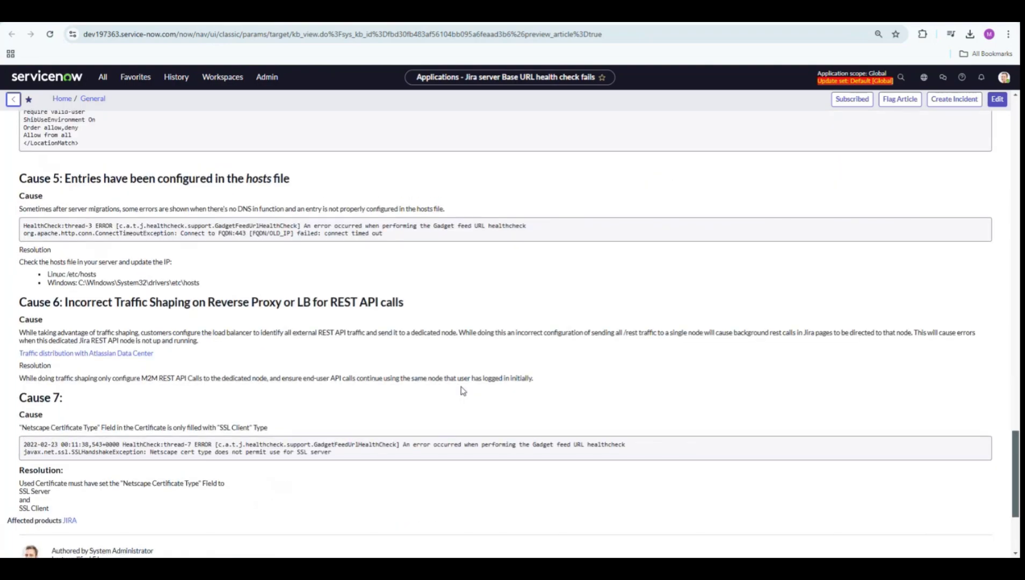
{"action": "scroll", "coordinate": [513, 346], "scroll_direction": "up", "scroll_amount": 13}
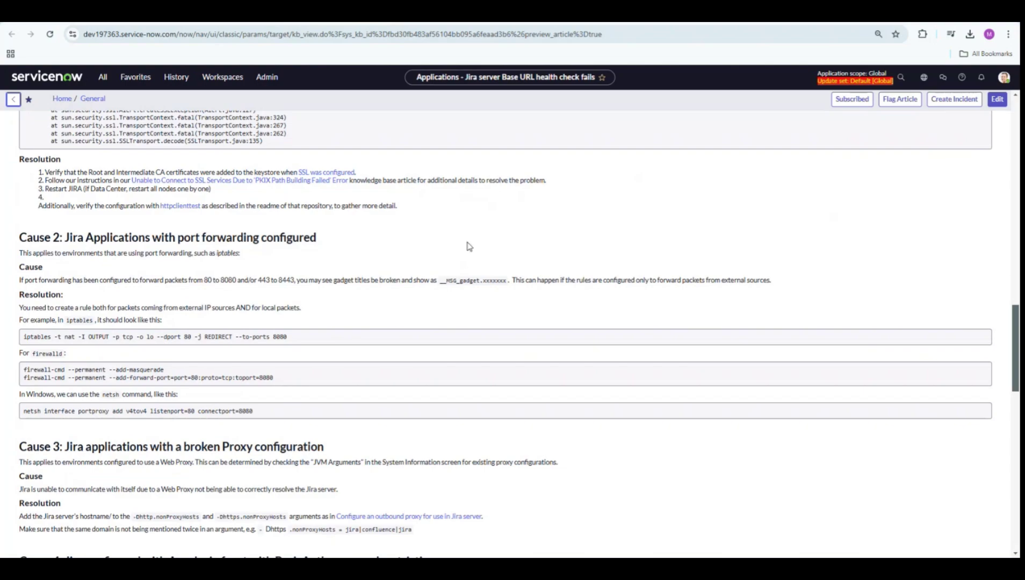
Select the ServiceNow logo to leave KB0010013 for the home page.
{"action": "left_click", "coordinate": [70, 79]}
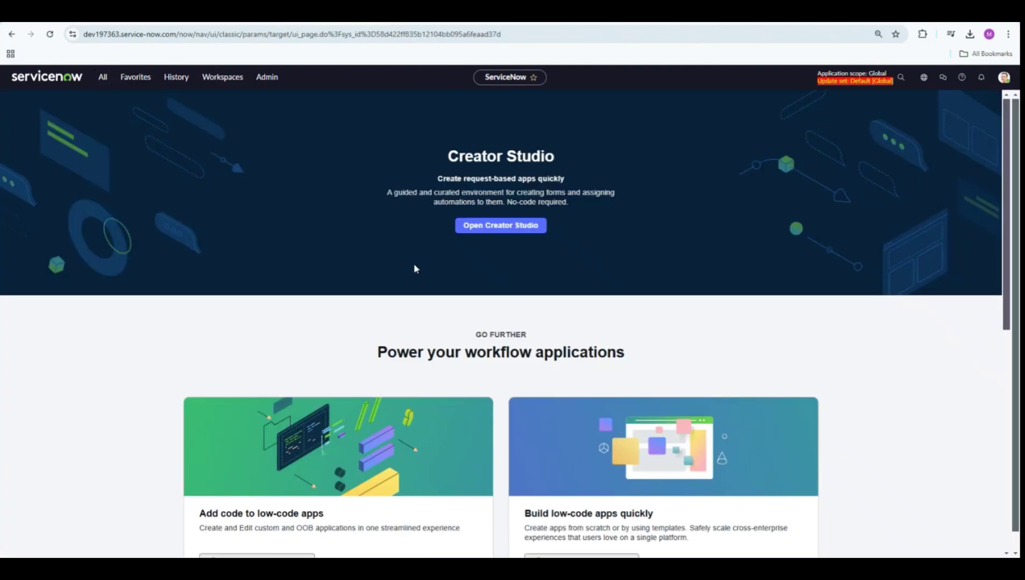